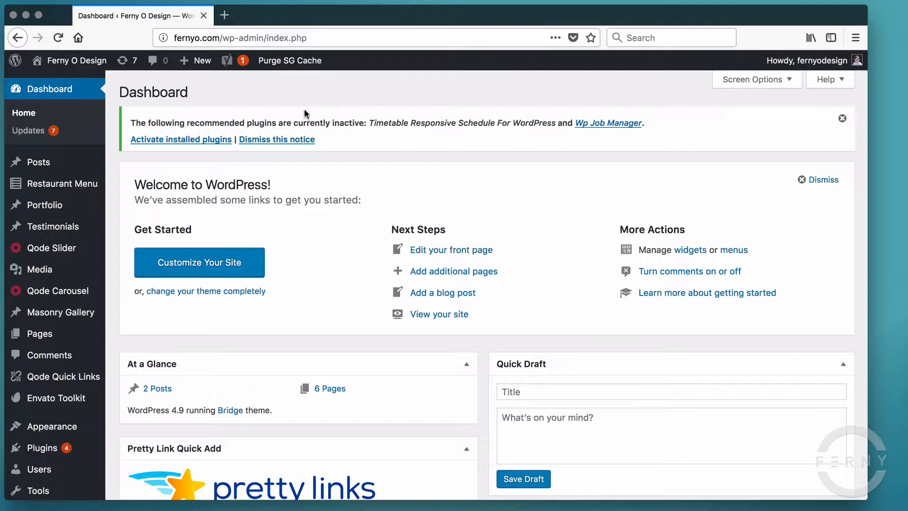
- Search the plugin directory for 'contact form 7', then install and activate Contact Form 7
scroll(337, 273, "down", 5)
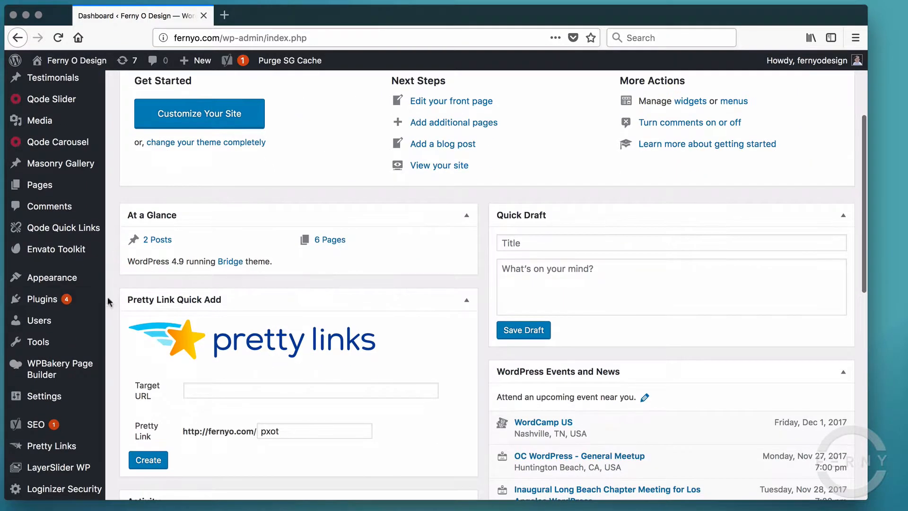
mouse_move(95, 300)
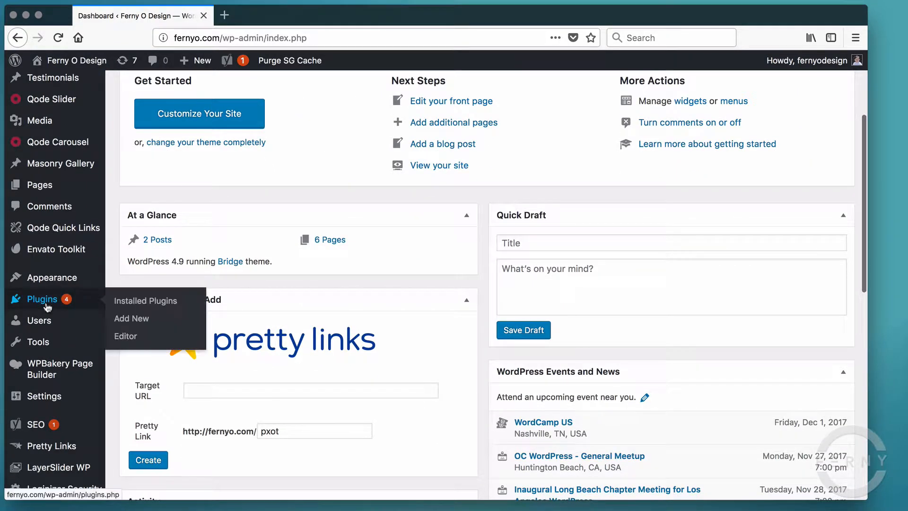
left_click(137, 321)
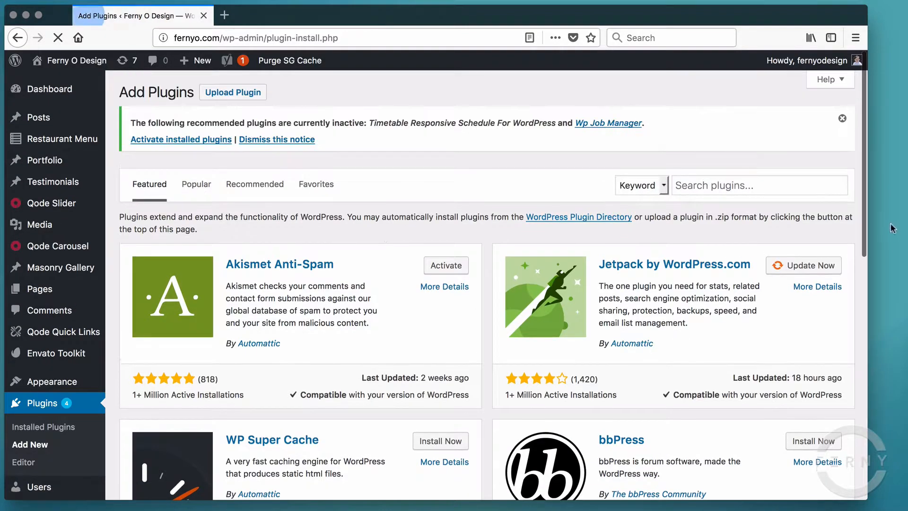
left_click(776, 185)
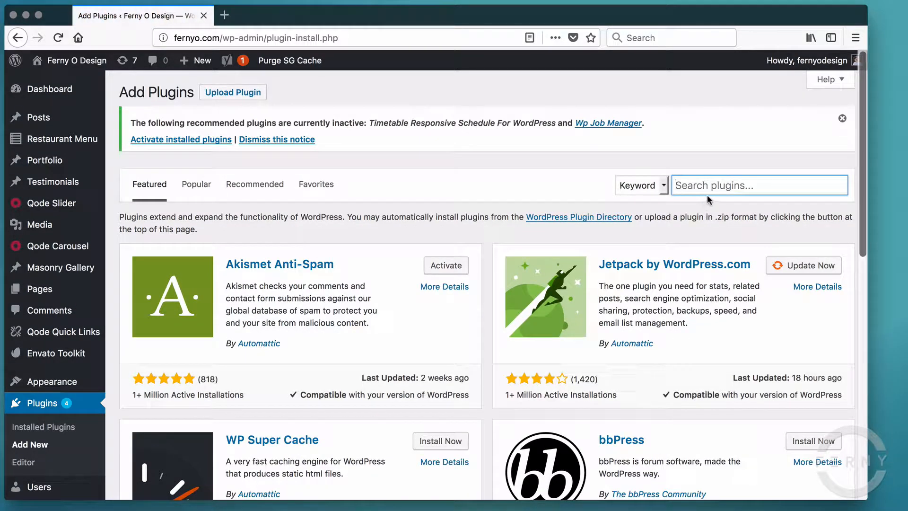
type("contac")
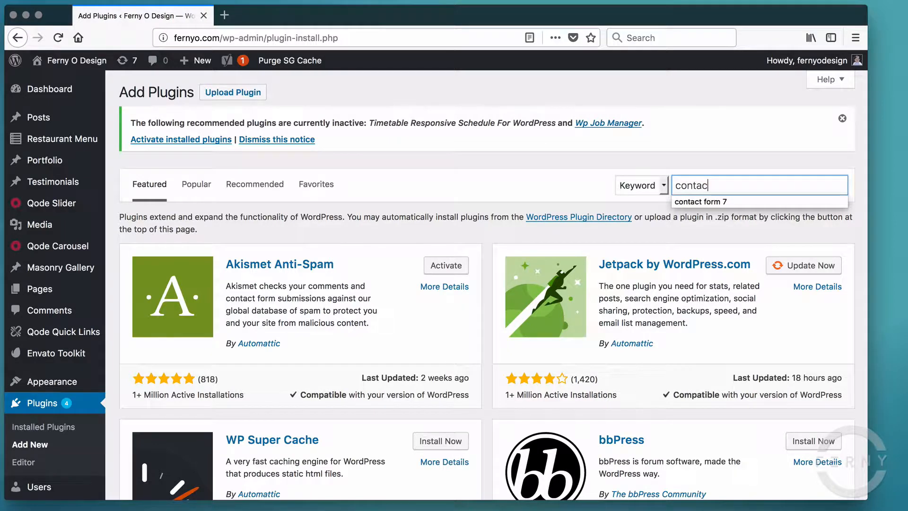
type("t form 7")
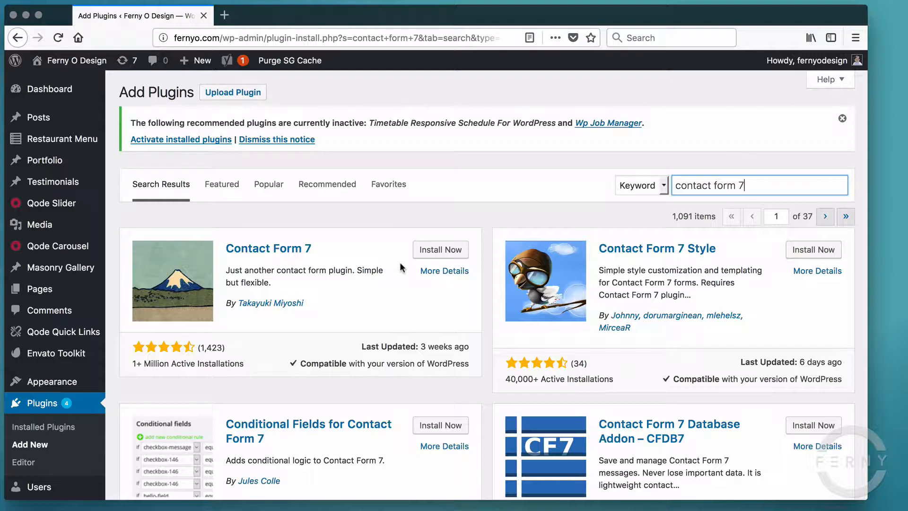
left_click(445, 251)
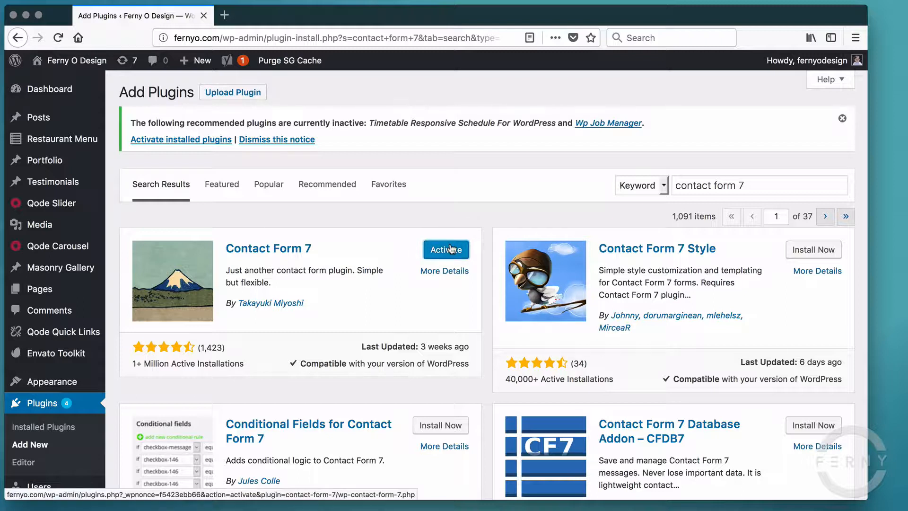
left_click(451, 249)
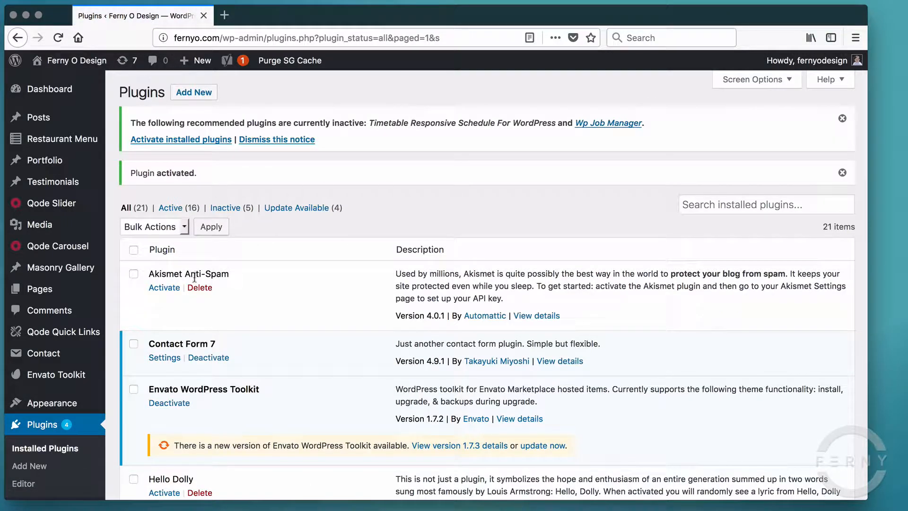
- Open 'Contact form 1' from the Contact Forms list for editing
mouse_move(97, 286)
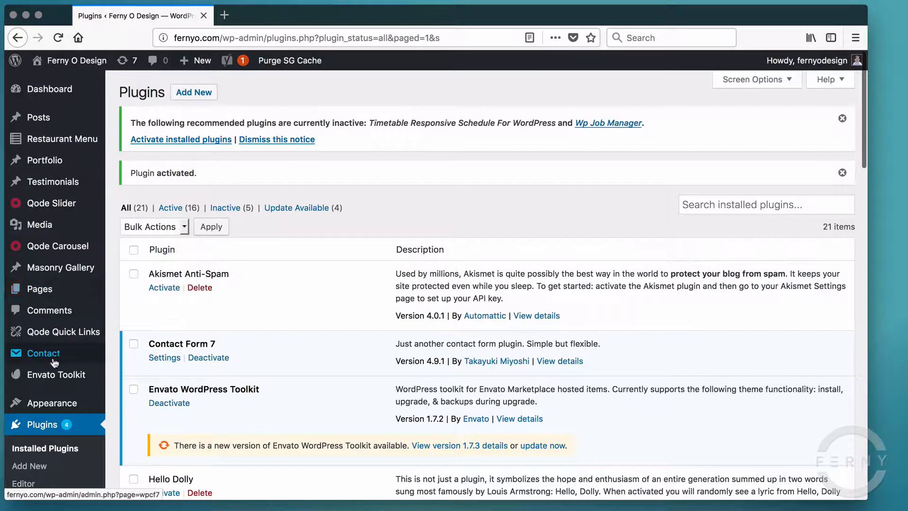
mouse_move(53, 361)
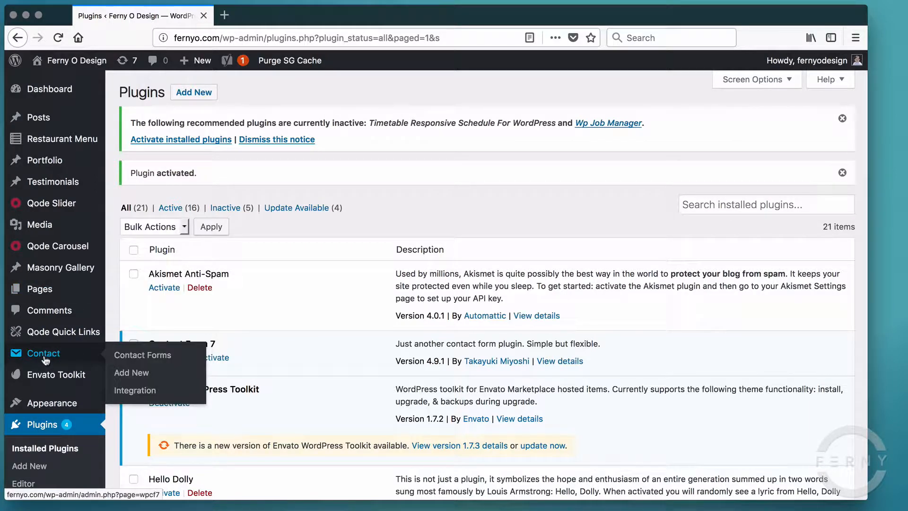
left_click(45, 359)
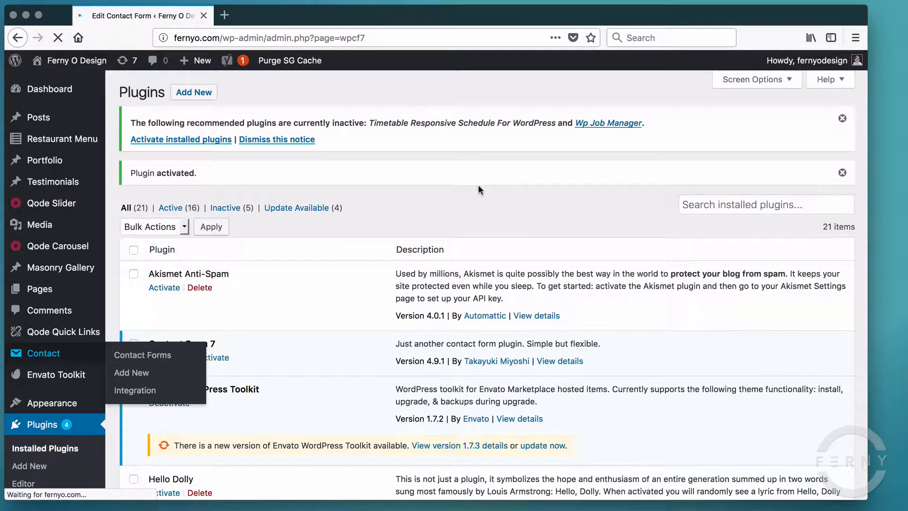
scroll(339, 358, "down", 5)
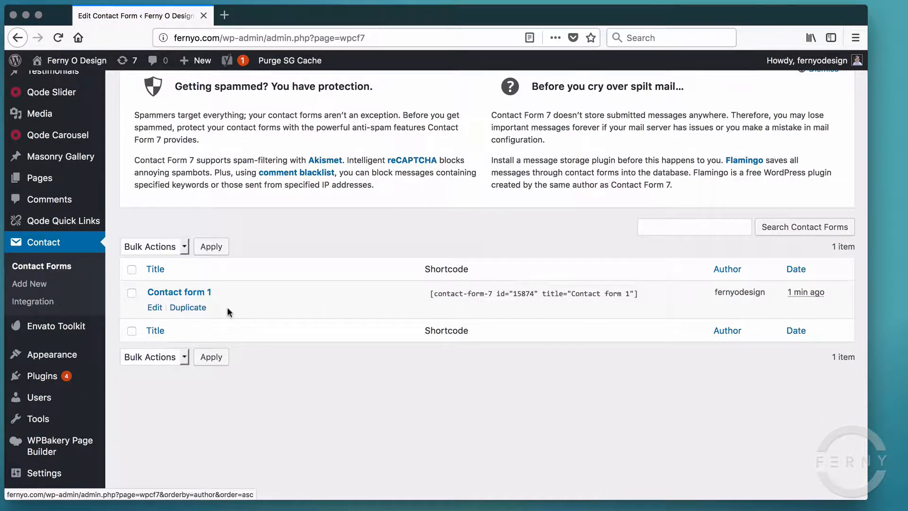
left_click(157, 306)
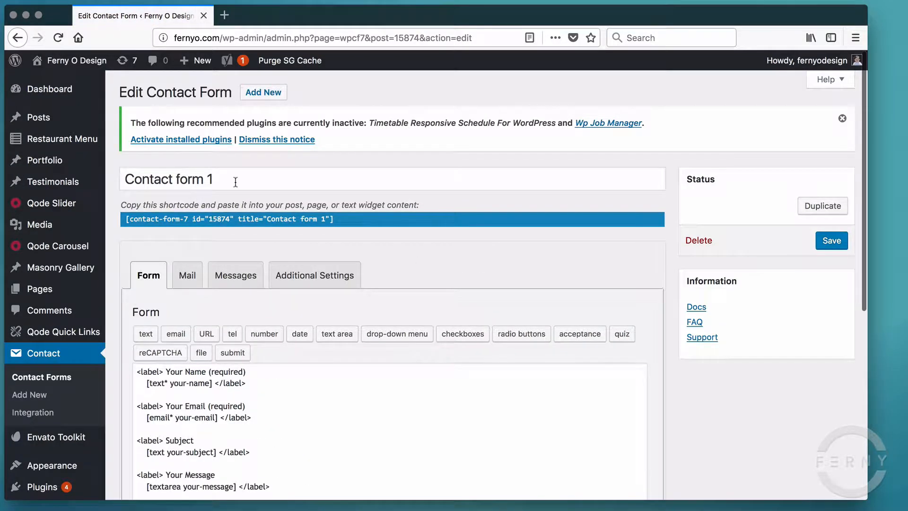
- Retitle the form 'Contact Form'
left_click_drag(224, 176, 176, 179)
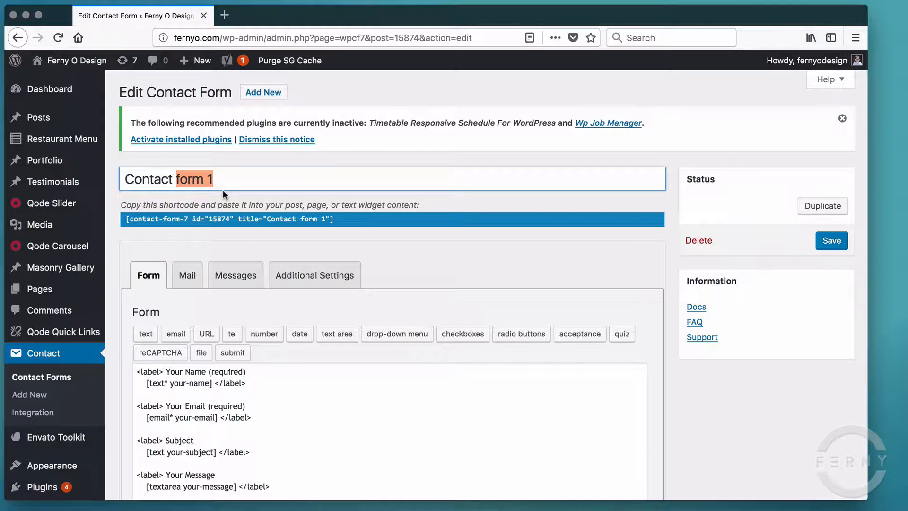
type("F")
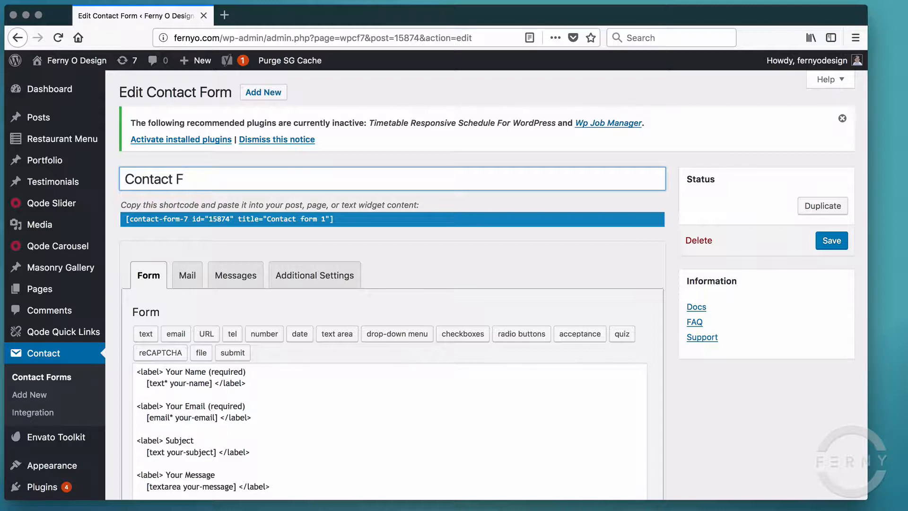
type("orm")
left_click(331, 239)
scroll(368, 348, "down", 3)
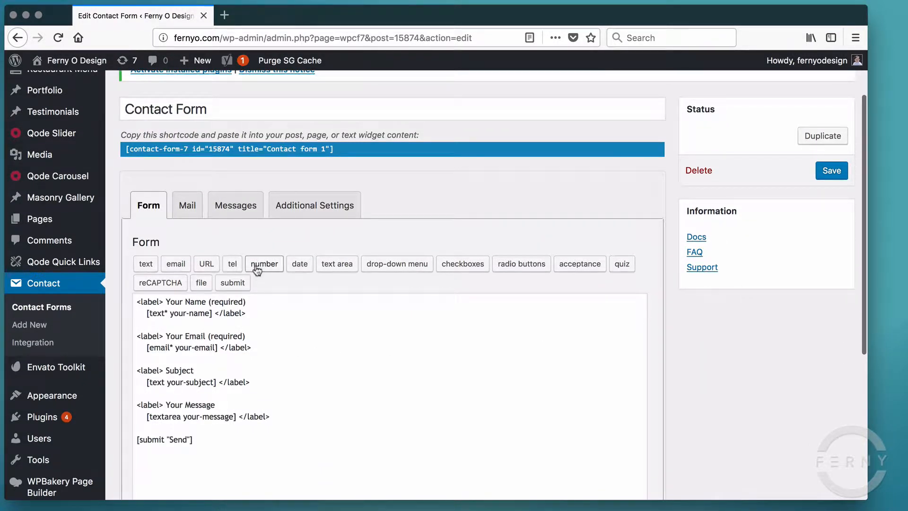
scroll(260, 270, "down", 3)
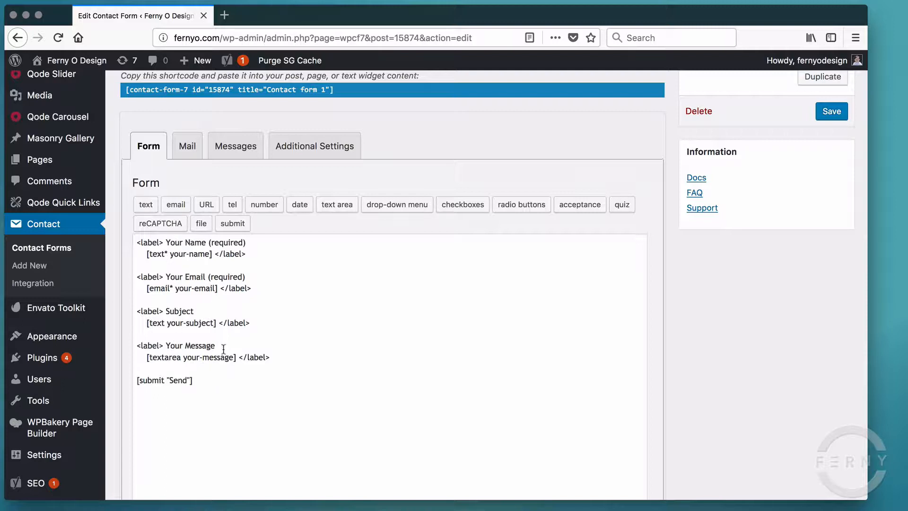
- On the Mail tab, replace the To recipient with the site's contact e-mail address
left_click(184, 152)
scroll(203, 346, "down", 3)
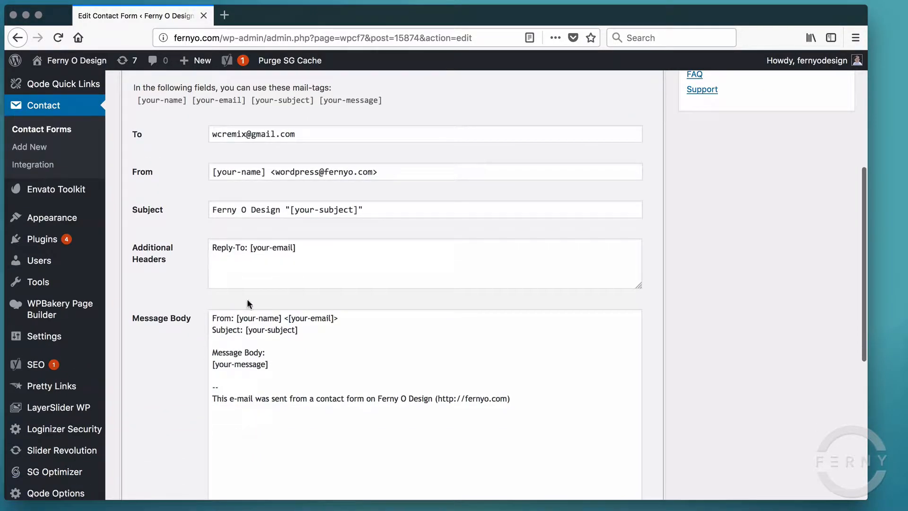
scroll(251, 214, "up", 2)
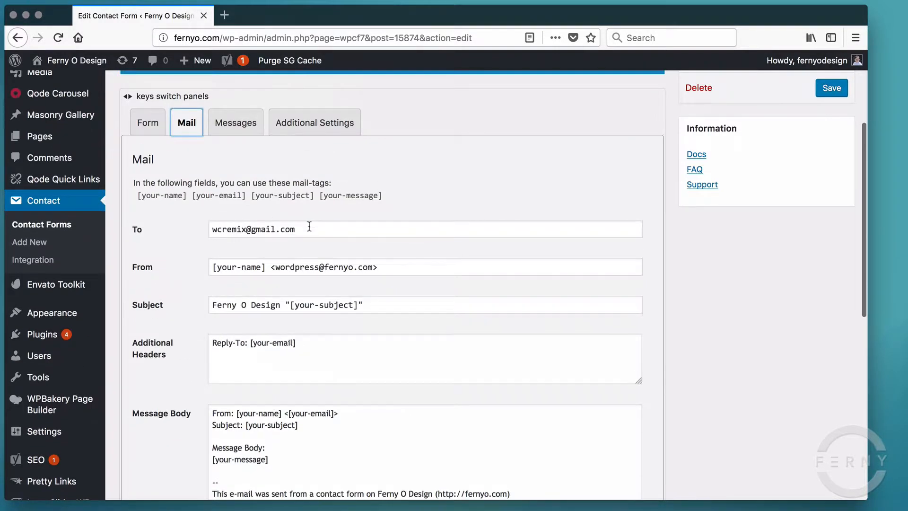
left_click(159, 225)
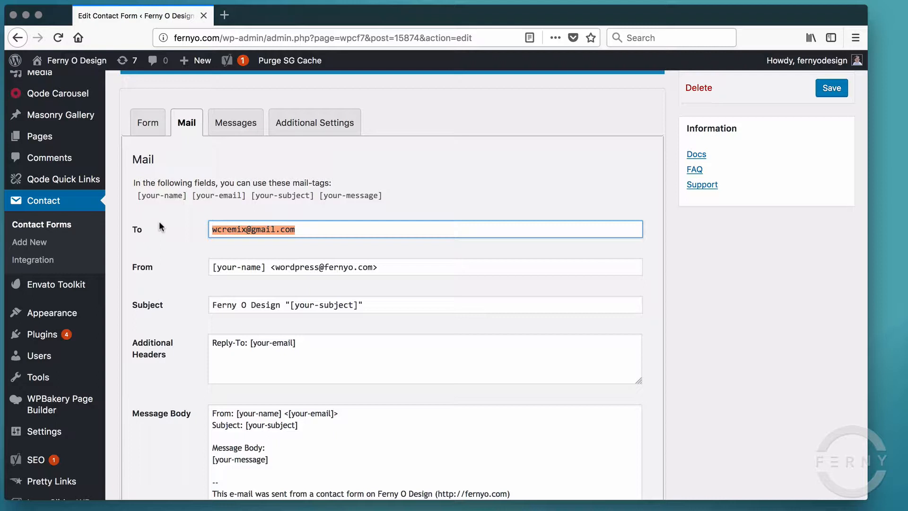
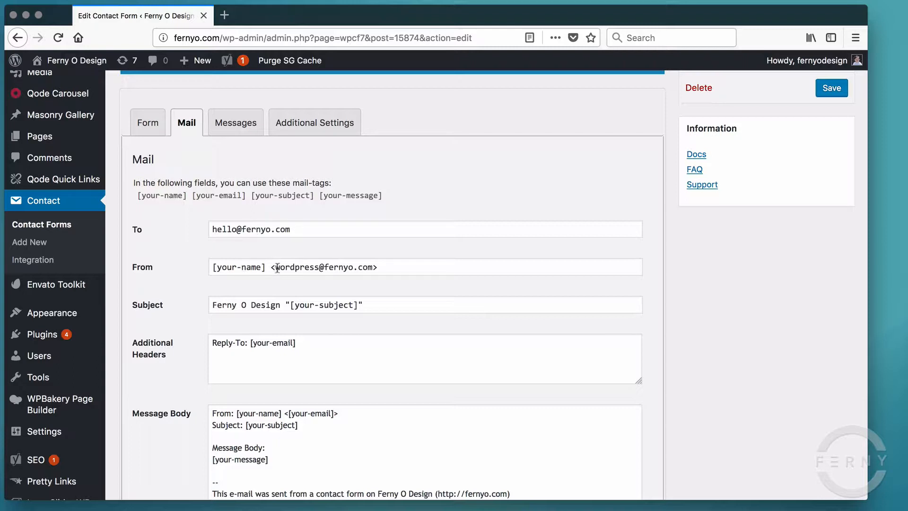
- Set the mail subject to 'Email Submission From Fernyo.com'
left_click_drag(271, 268, 437, 269)
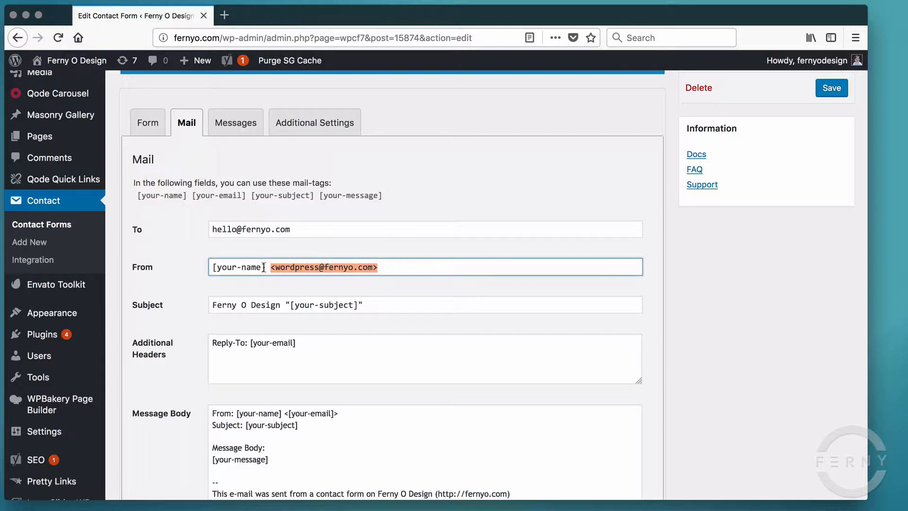
left_click_drag(266, 267, 197, 265)
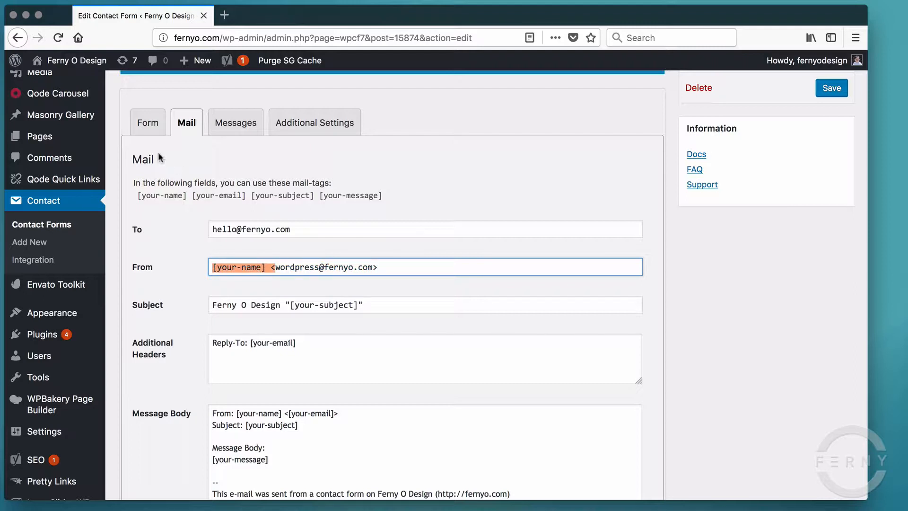
left_click(300, 267)
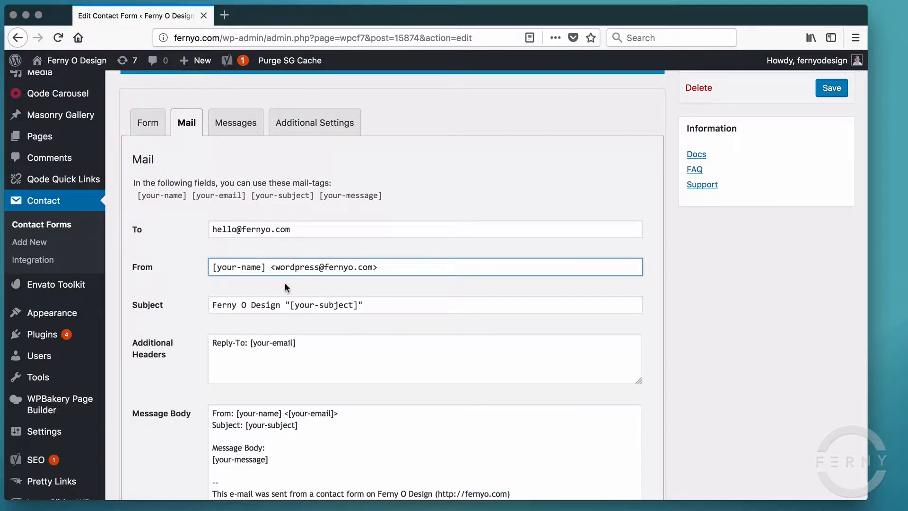
scroll(284, 282, "down", 2)
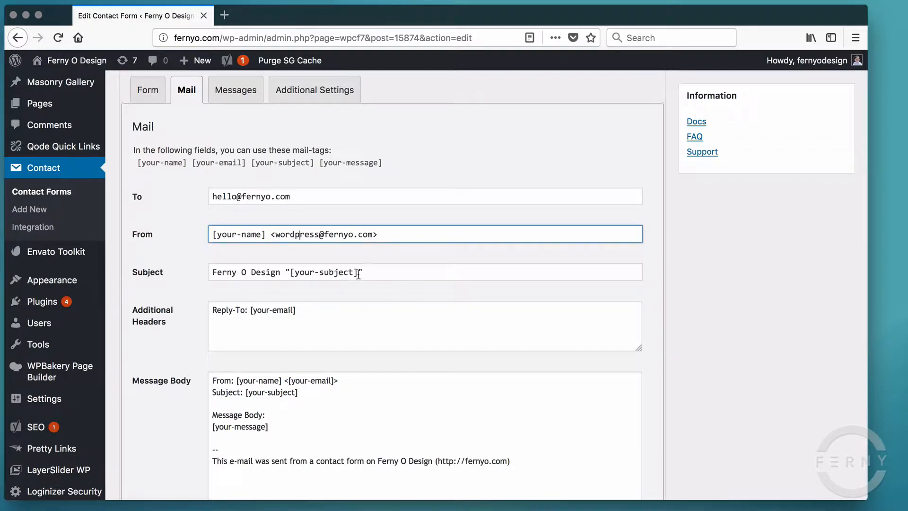
left_click_drag(360, 272, 290, 272)
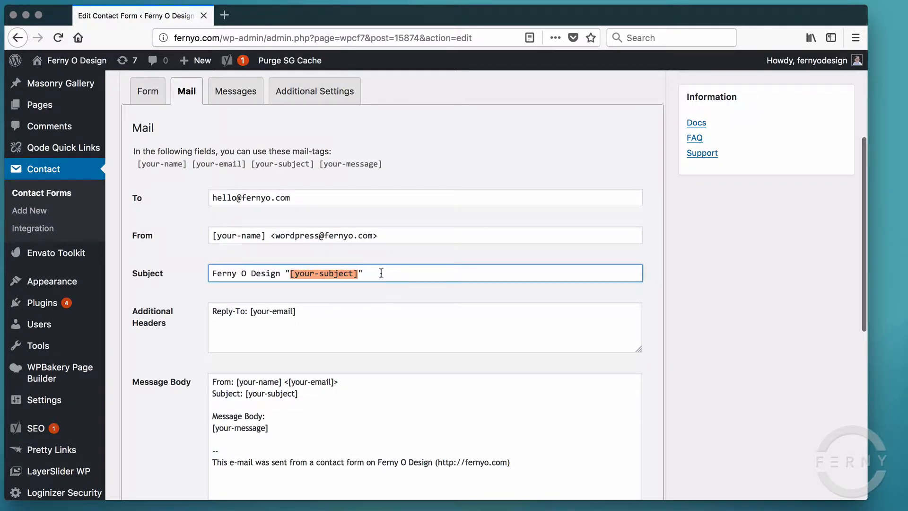
left_click_drag(376, 273, 213, 275)
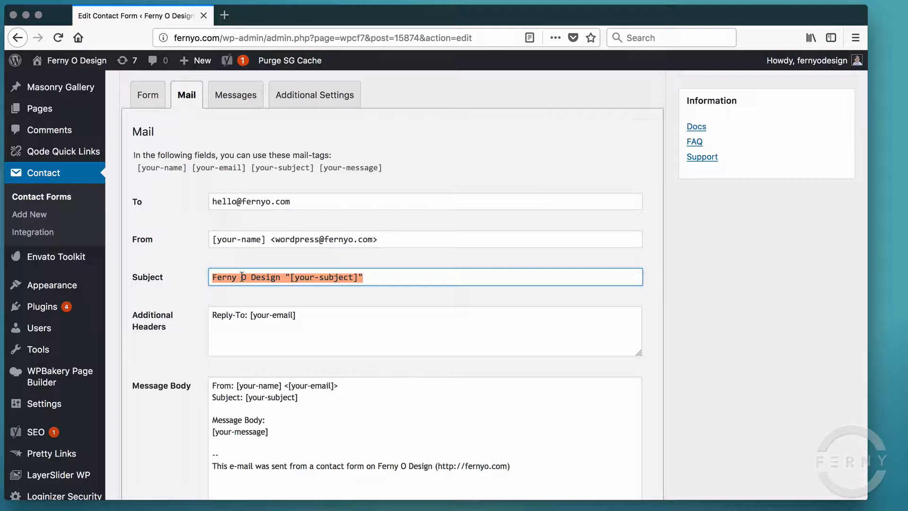
type("Email S")
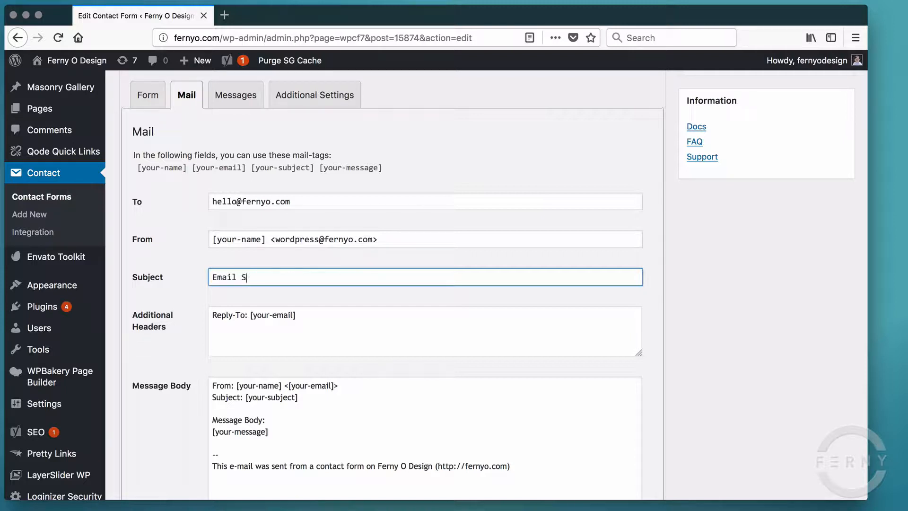
type("ubmission From Ferny")
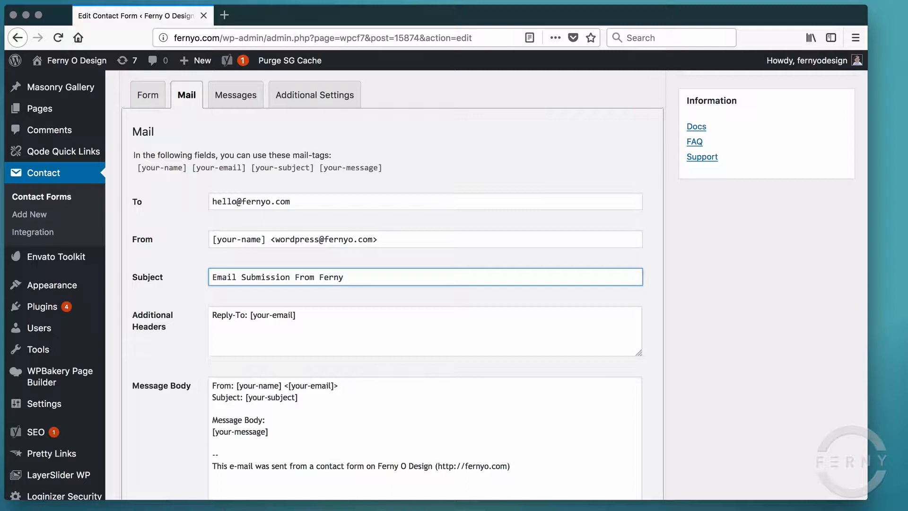
type("o.com")
- Review the mail message body and save the contact form
scroll(297, 328, "down", 3)
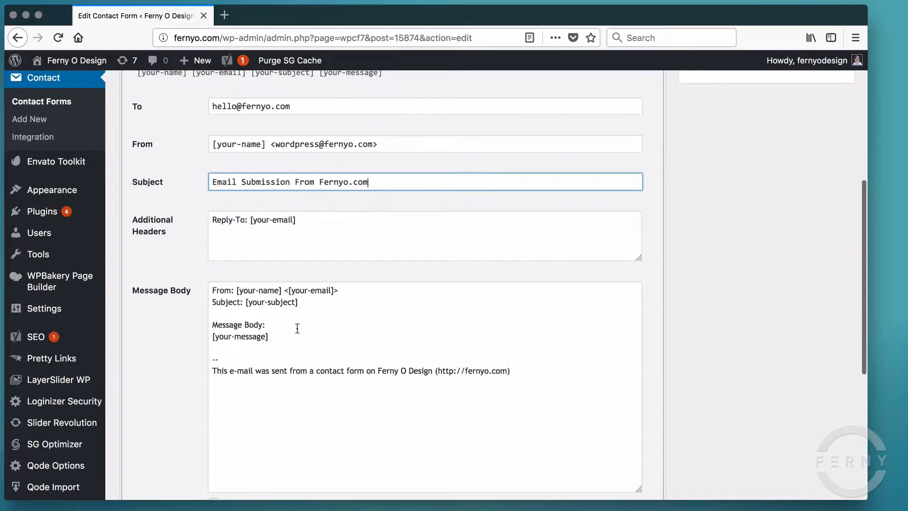
scroll(299, 295, "down", 2)
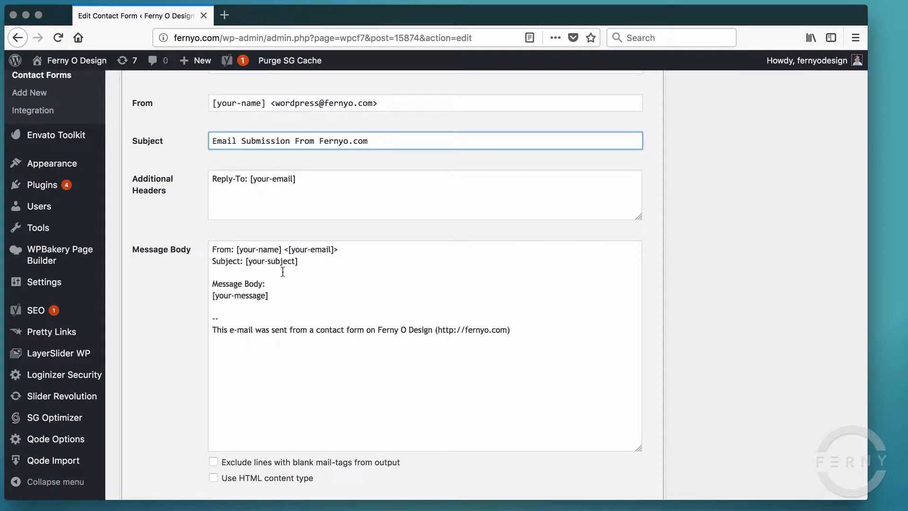
left_click(259, 250)
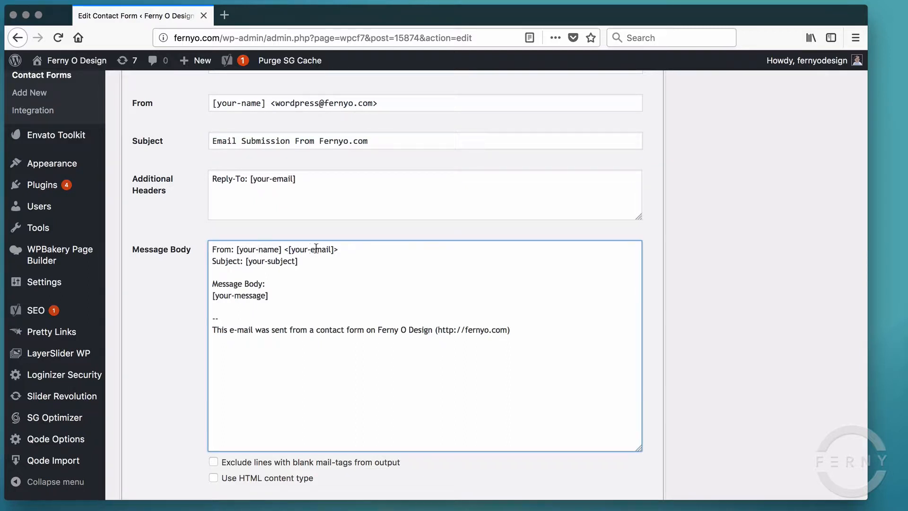
left_click_drag(269, 295, 208, 294)
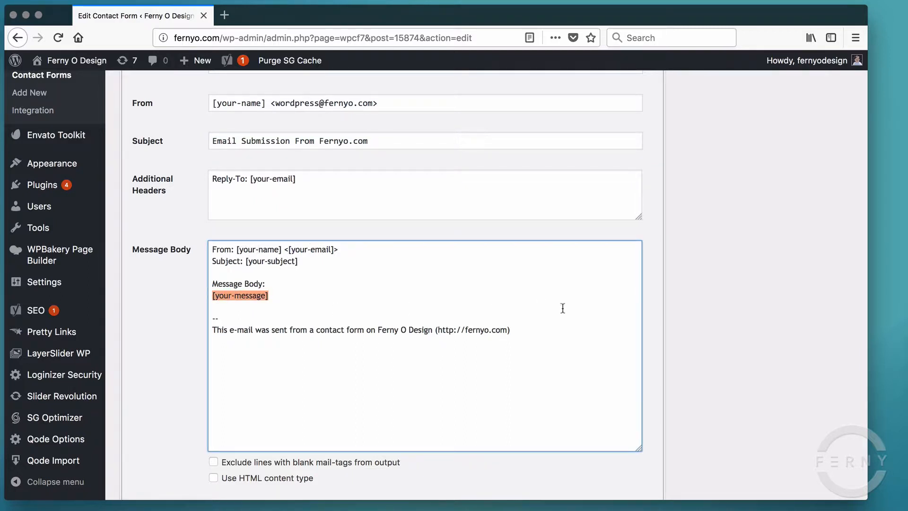
scroll(722, 346, "down", 3)
left_click(399, 255)
scroll(417, 361, "down", 6)
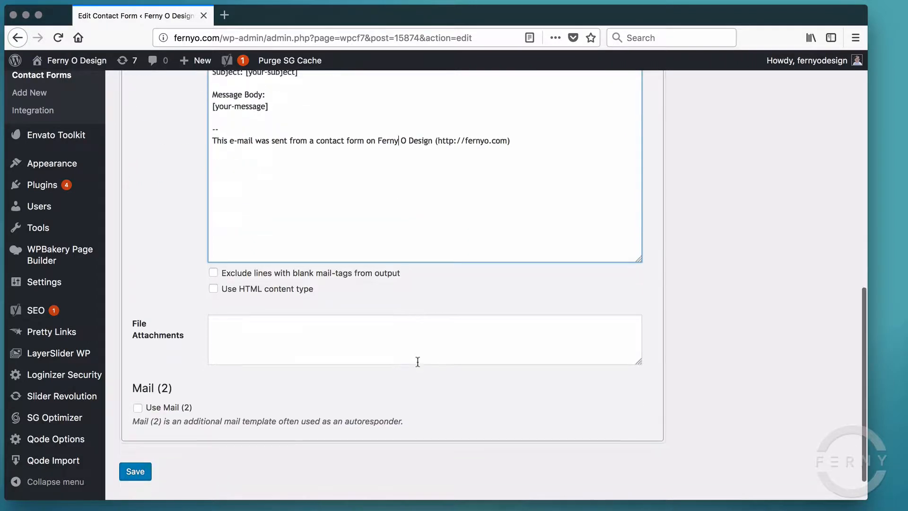
left_click(127, 434)
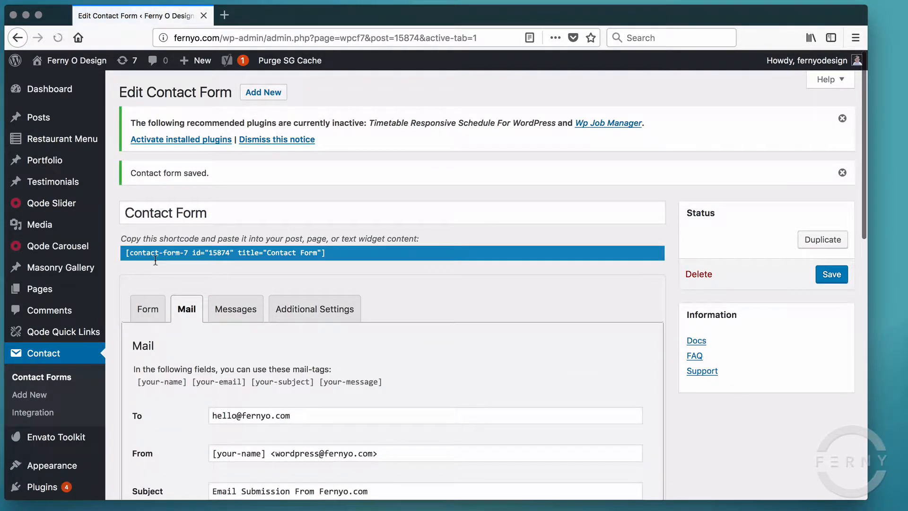
- Select and copy the shortcode [contact-form-7 id="15874" title="Contact Form"]
left_click(191, 251)
key("super+c")
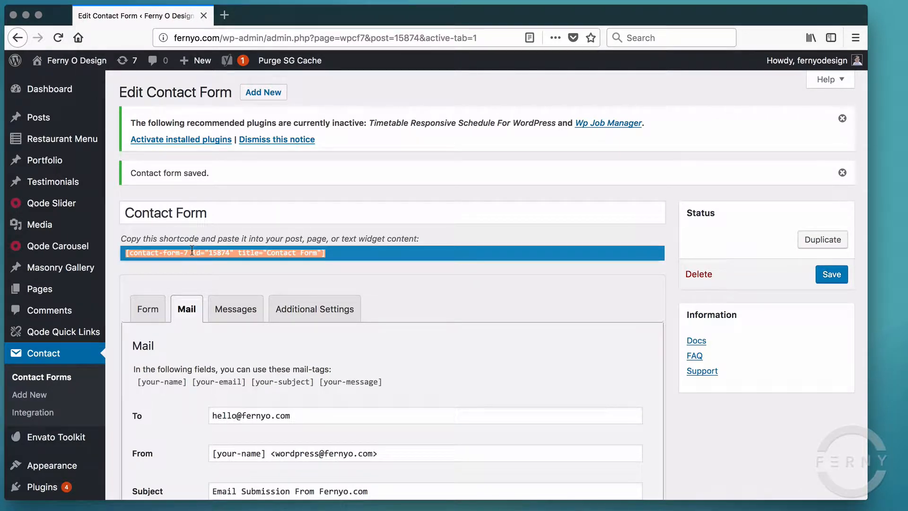
left_click(217, 228)
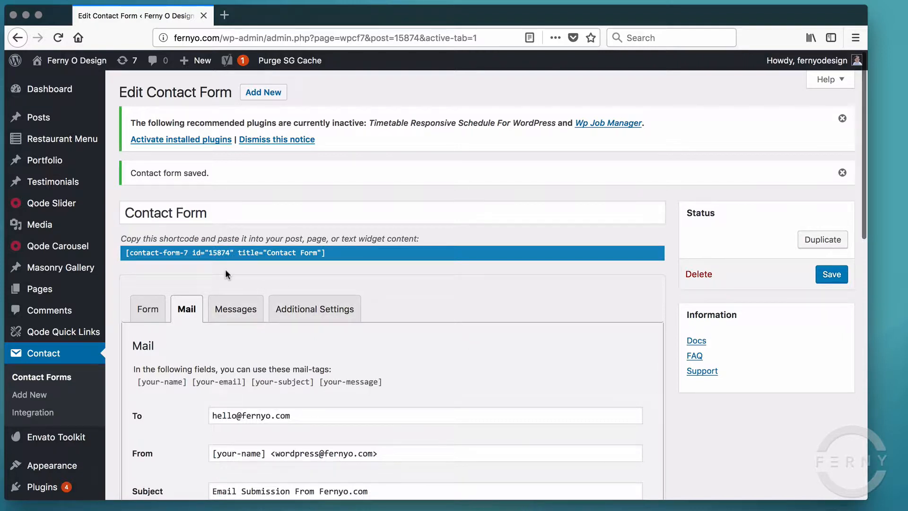
- Create a new page titled 'Contact Us' and paste the contact form shortcode into its content
mouse_move(38, 293)
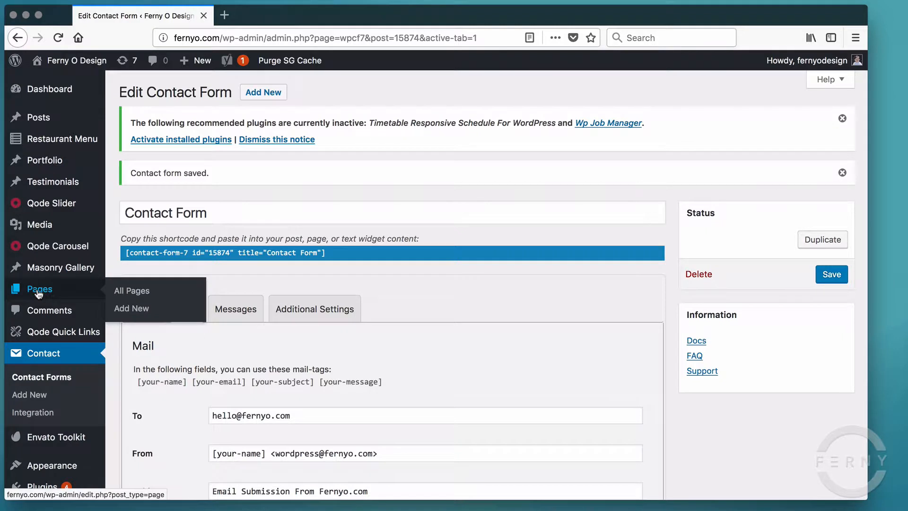
left_click(132, 308)
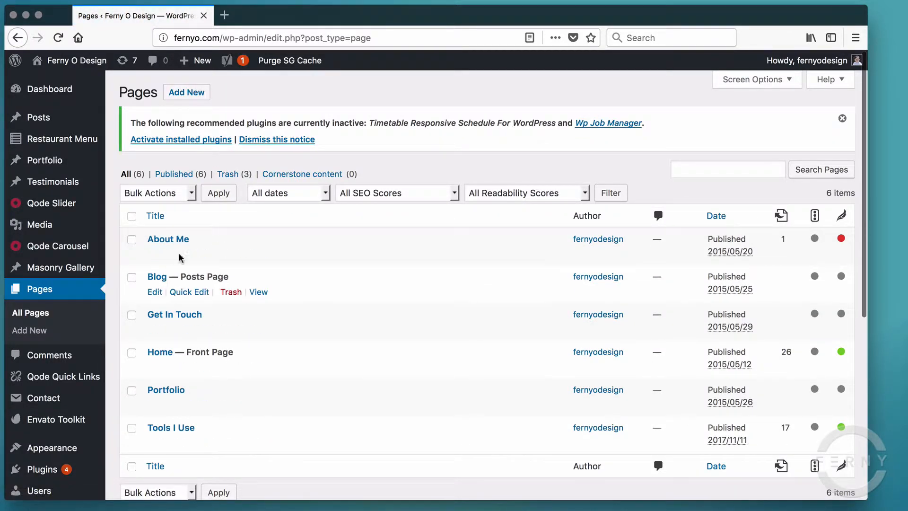
left_click(192, 94)
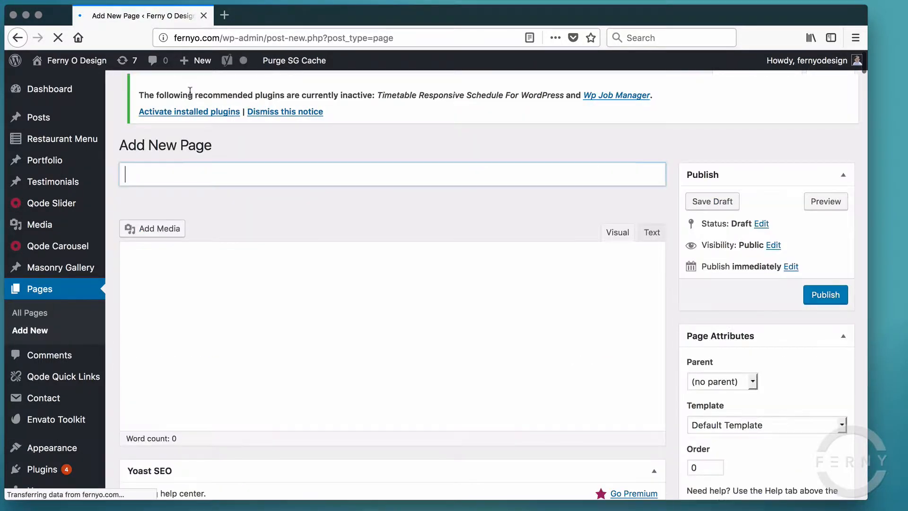
type("Co")
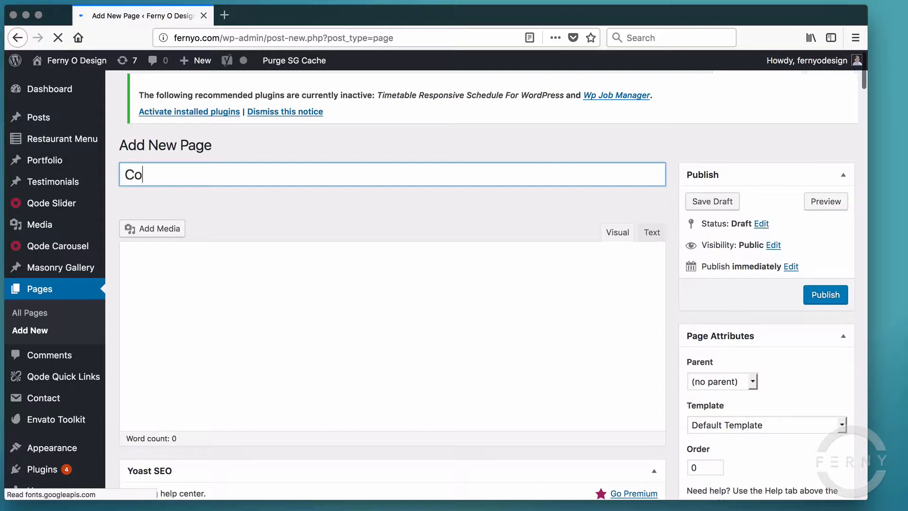
type("ntact")
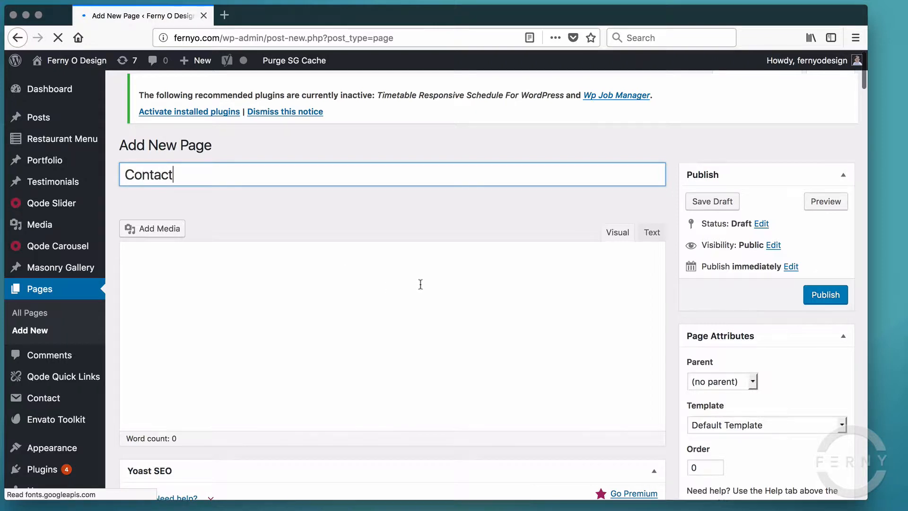
type(" Us")
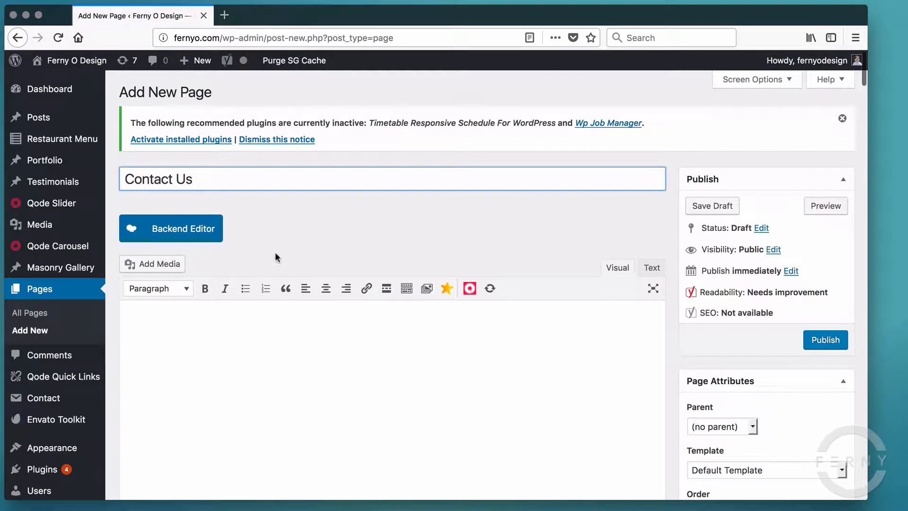
scroll(470, 325, "down", 2)
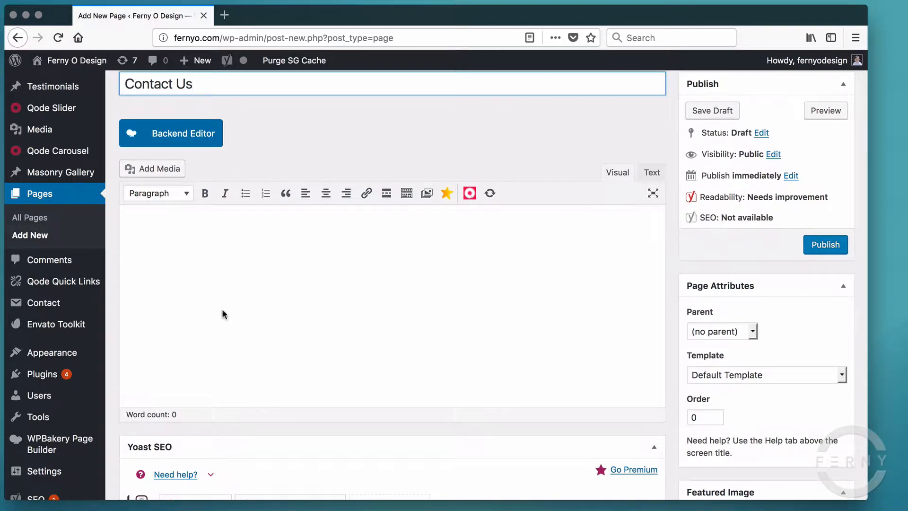
left_click(172, 243)
key("super+v")
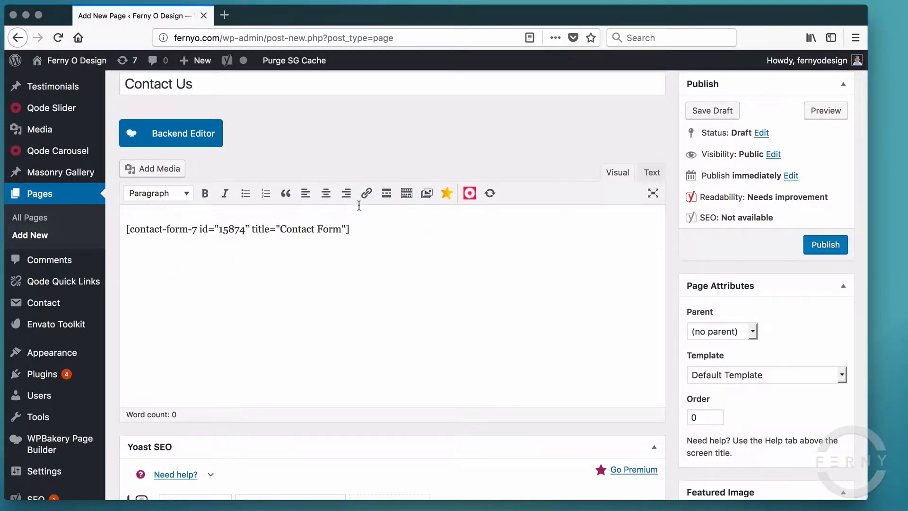
- Check the pasted shortcode line and publish the Contact Us page
scroll(359, 205, "up", 1)
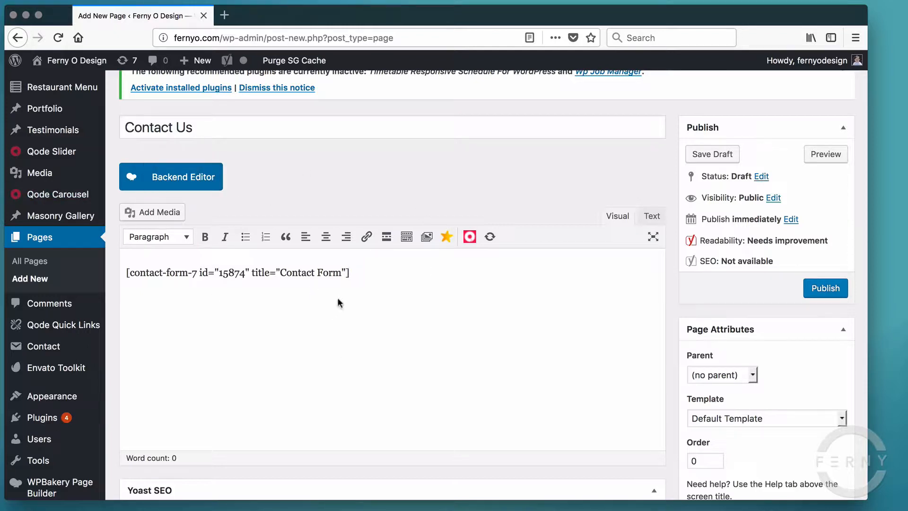
scroll(466, 328, "up", 2)
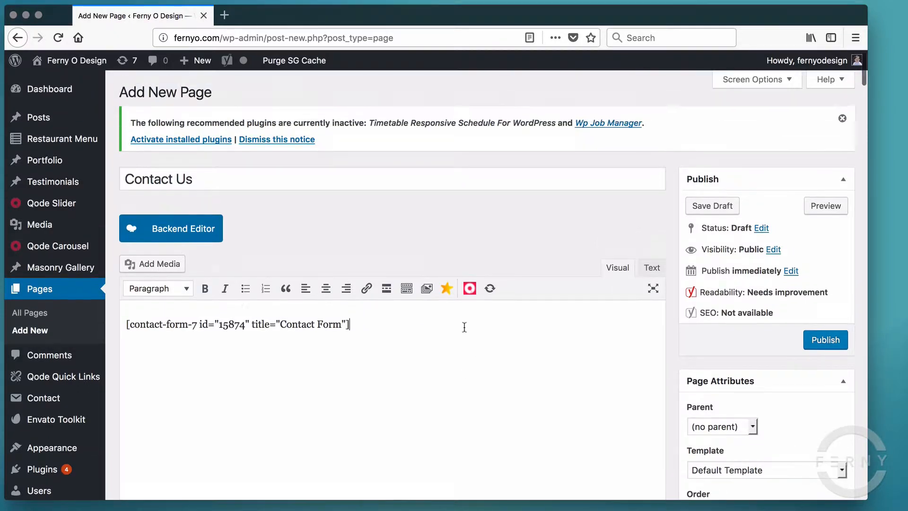
scroll(367, 347, "down", 3)
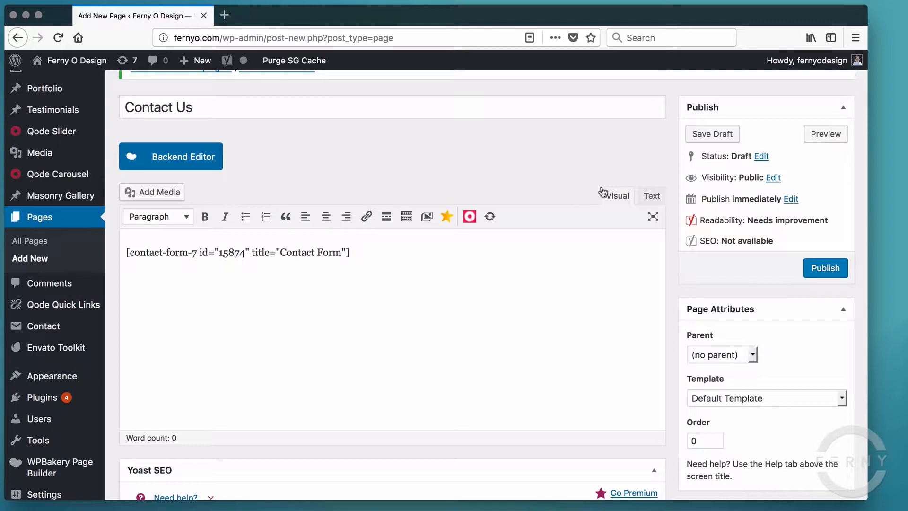
left_click_drag(368, 251, 52, 241)
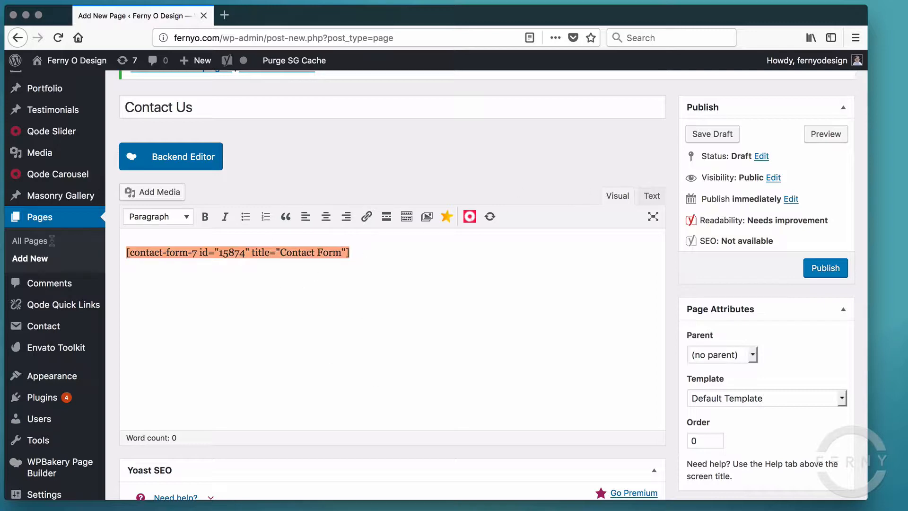
left_click(284, 279)
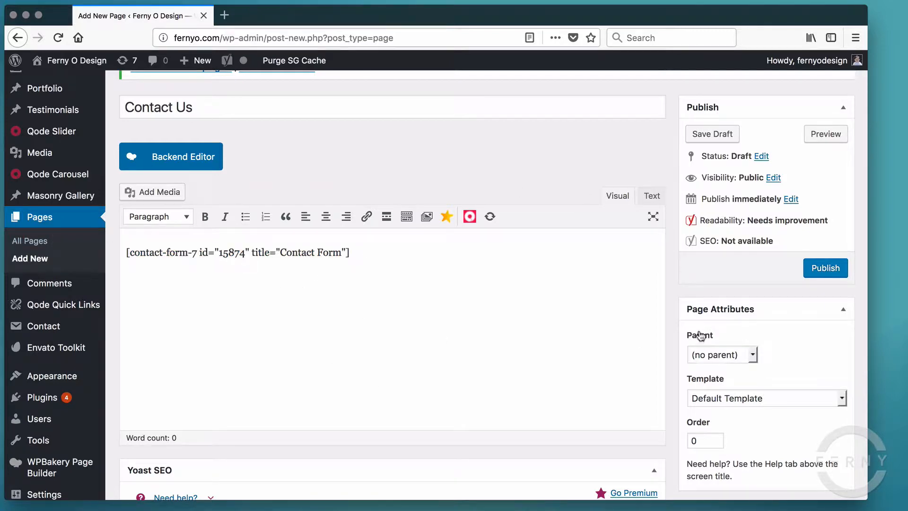
scroll(690, 334, "down", 5)
scroll(681, 324, "up", 5)
scroll(681, 324, "up", 1)
left_click(827, 296)
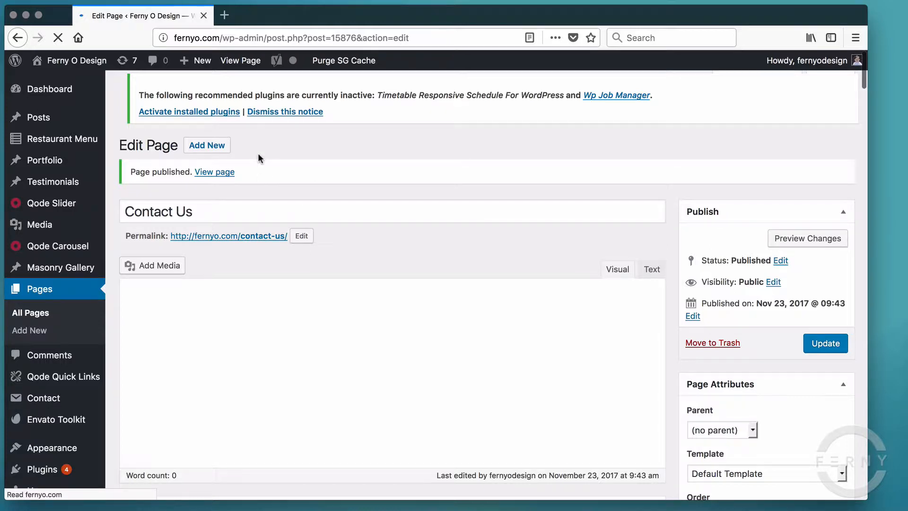
- Open the live Contact Us page and check its Name, Email, Subject and Message fields and Send button
left_click(213, 174)
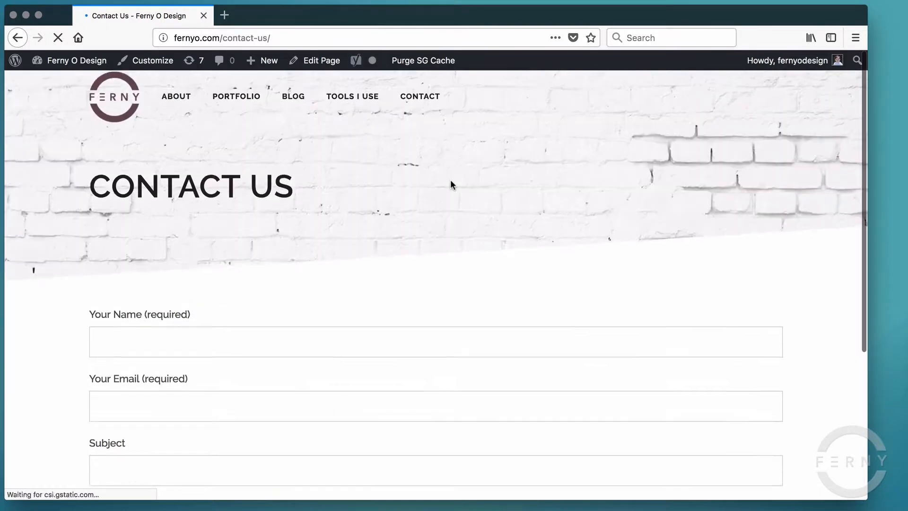
scroll(452, 185, "down", 2)
scroll(451, 184, "up", 2)
scroll(230, 280, "down", 3)
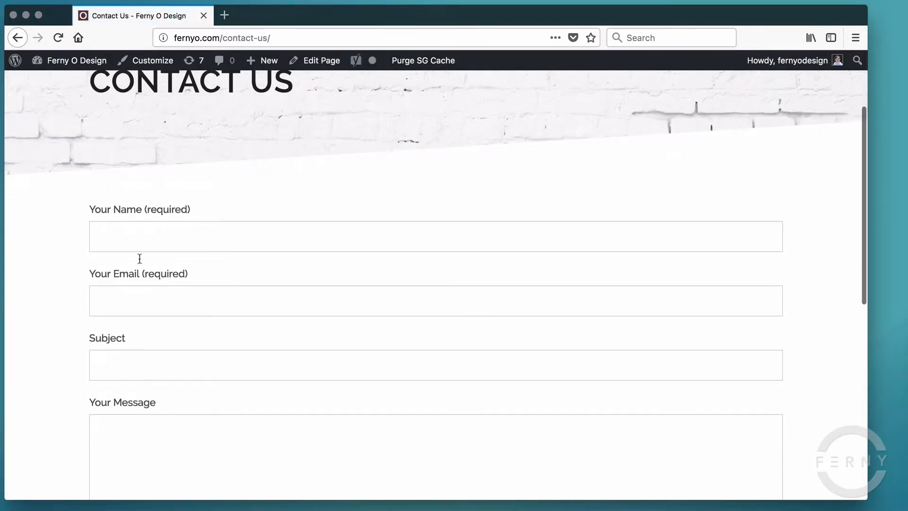
scroll(160, 324, "down", 3)
scroll(159, 324, "up", 3)
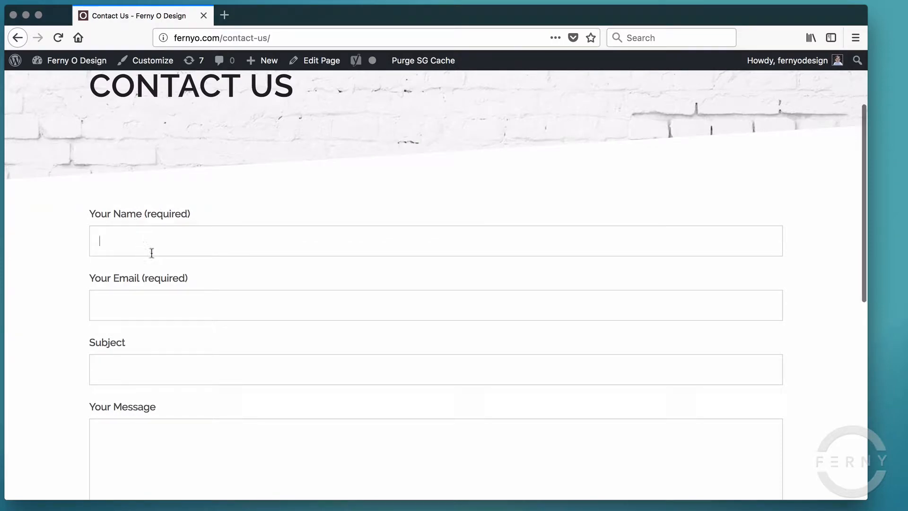
scroll(232, 381, "down", 3)
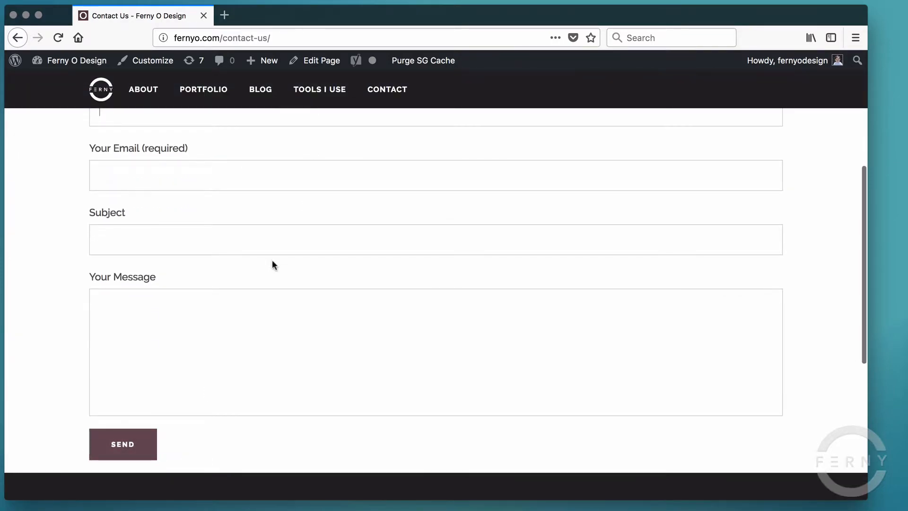
scroll(272, 261, "up", 4)
scroll(269, 266, "down", 4)
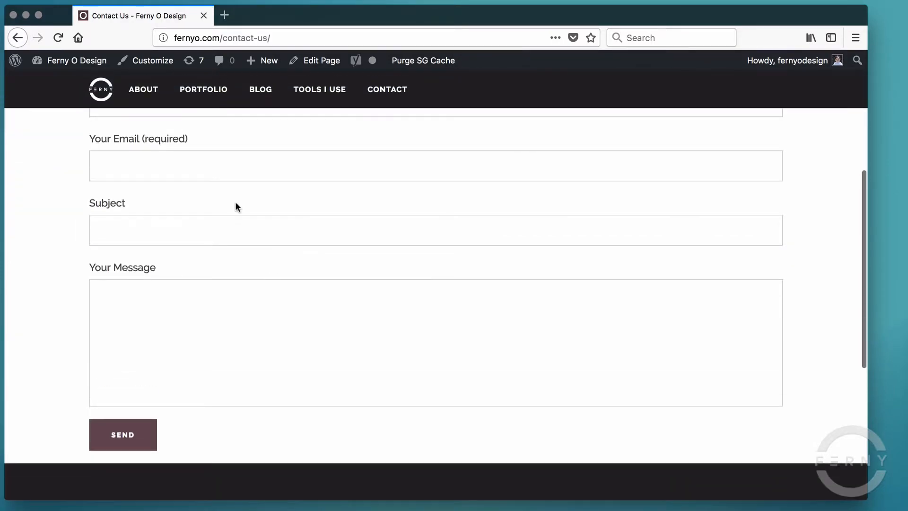
scroll(236, 203, "up", 2)
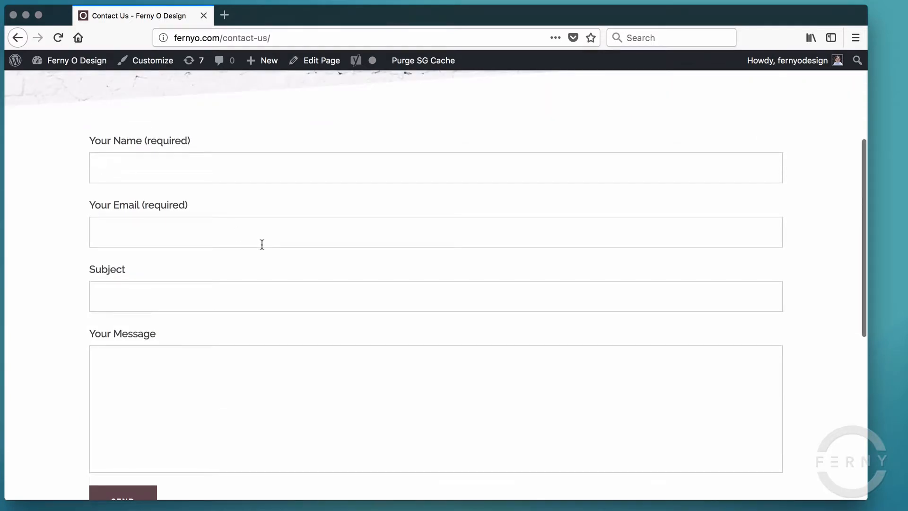
scroll(257, 156, "up", 4)
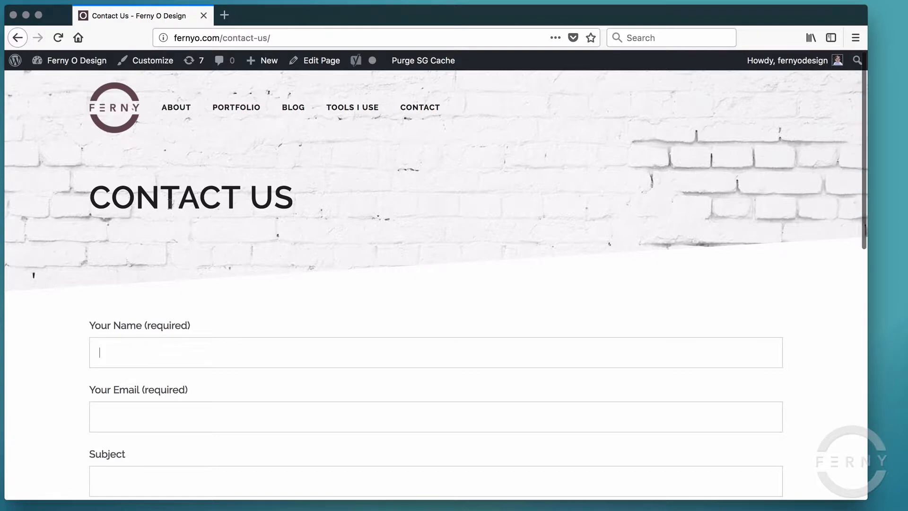
mouse_move(71, 61)
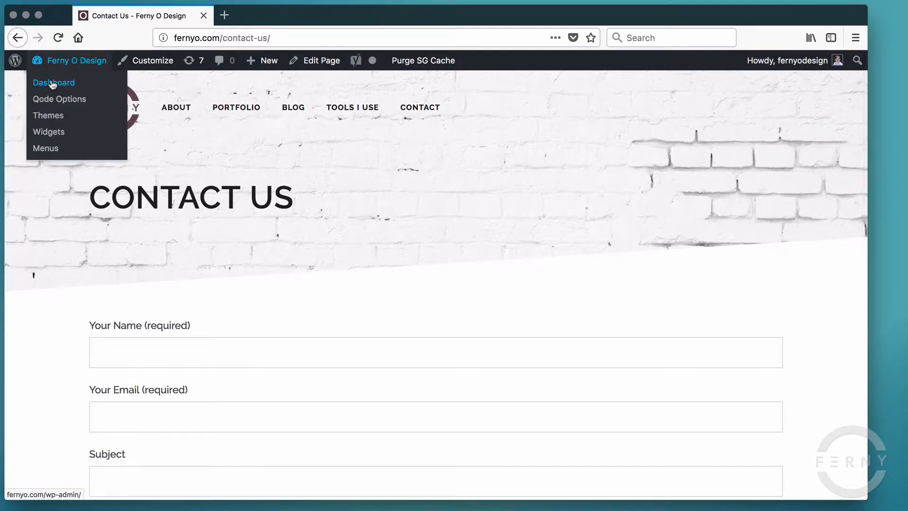
- From the Dashboard, search the plugin directory for 'contact form 7'
left_click(53, 84)
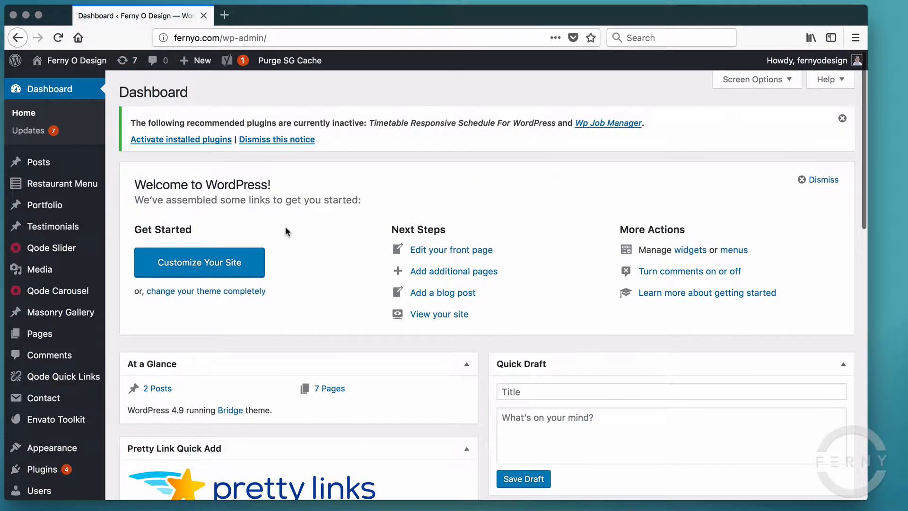
scroll(241, 289, "down", 2)
mouse_move(31, 398)
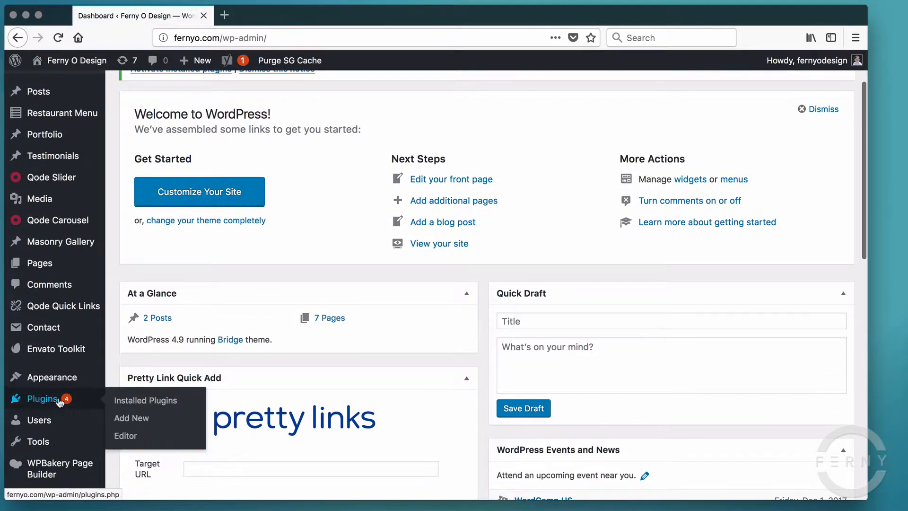
left_click(130, 418)
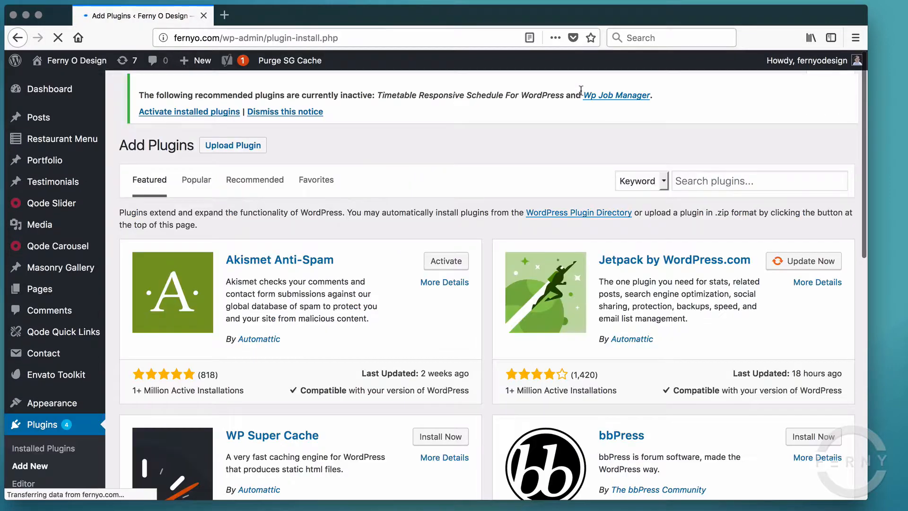
left_click(704, 184)
type("c")
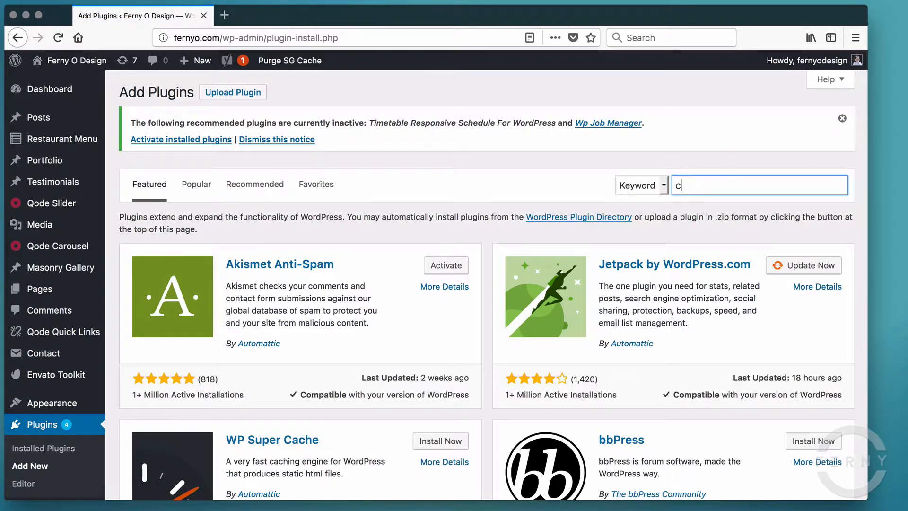
type("ontact form")
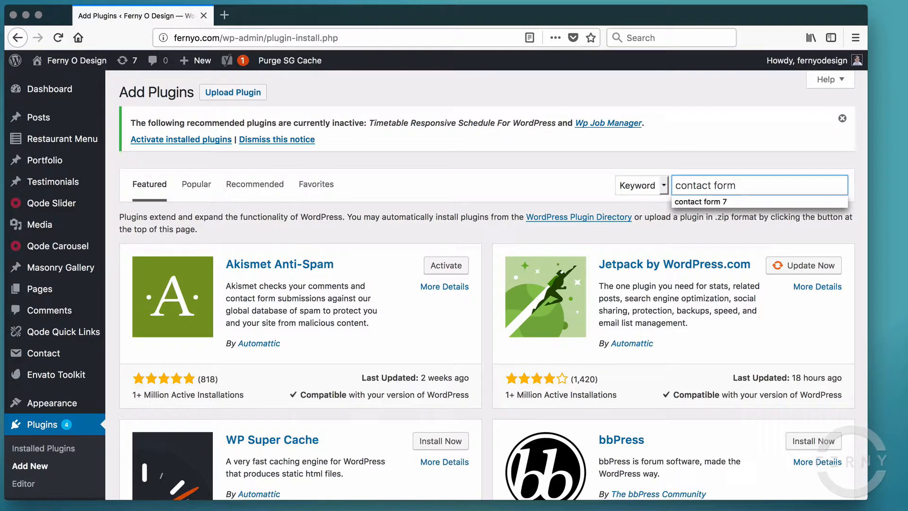
type(" 7")
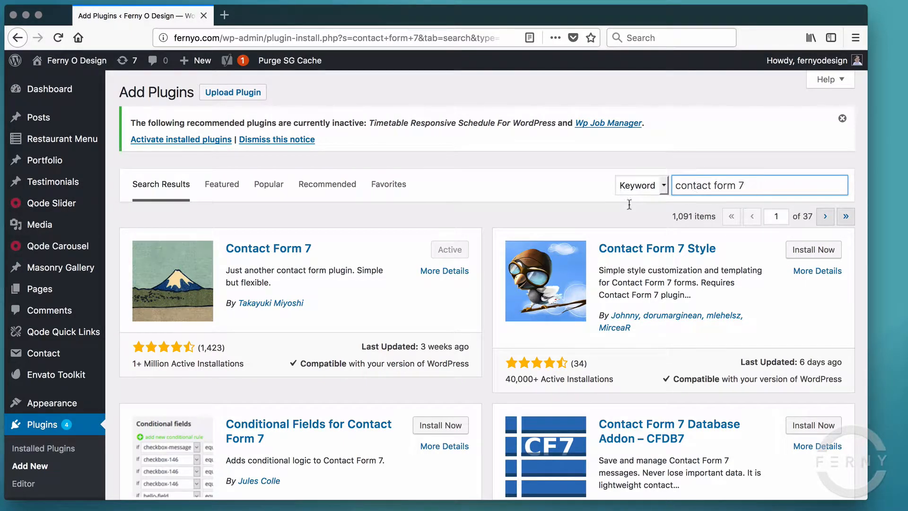
- Browse the results to find the Contact Form 7 Database Addon – CFDB7
scroll(461, 240, "down", 5)
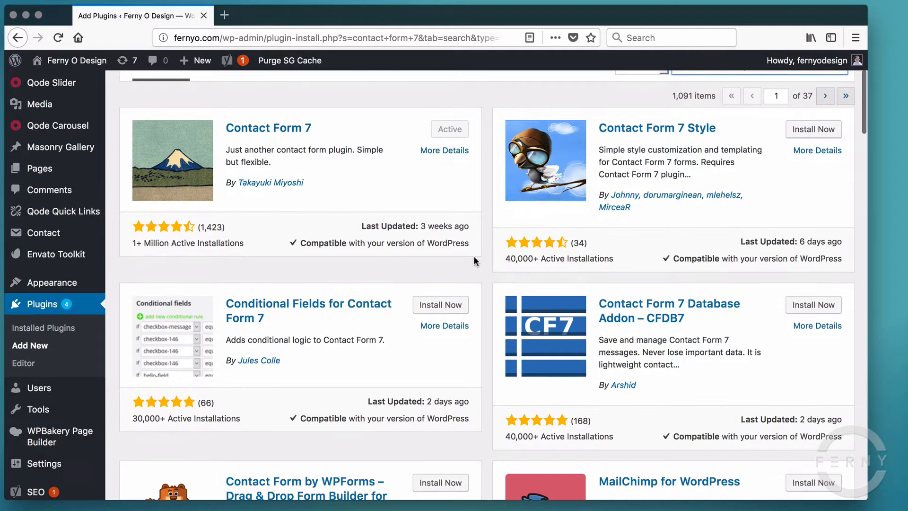
scroll(494, 286, "up", 1)
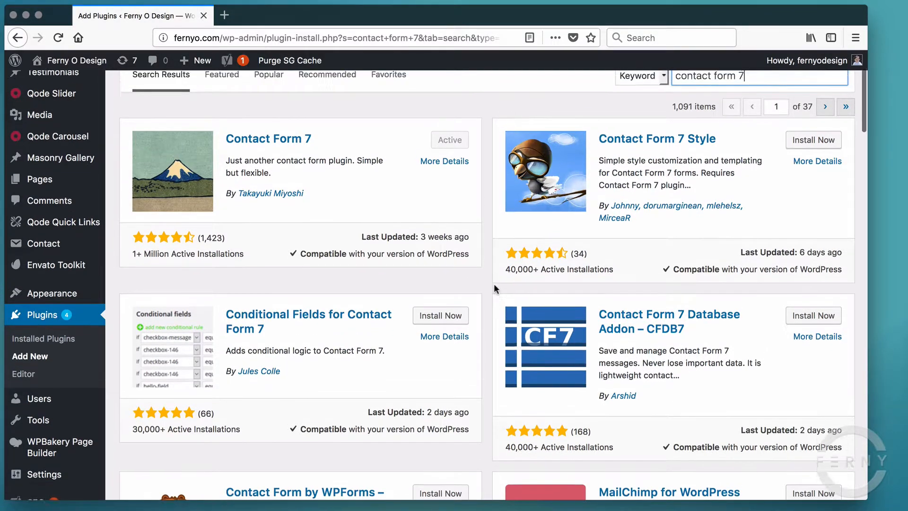
scroll(494, 282, "up", 2)
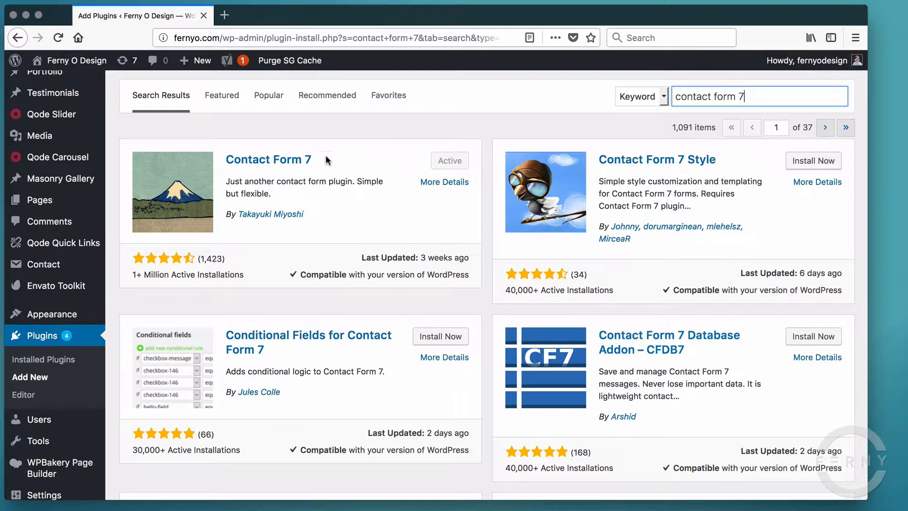
left_click_drag(344, 160, 223, 158)
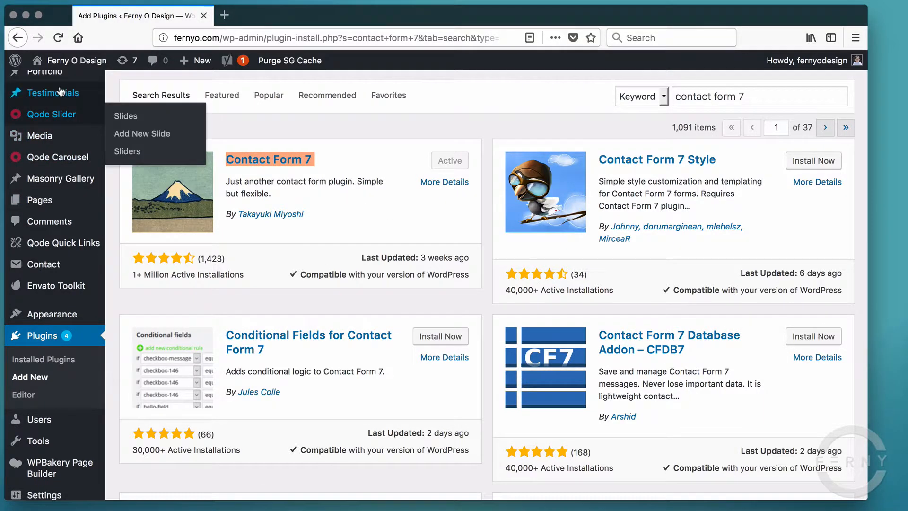
scroll(62, 227, "up", 3)
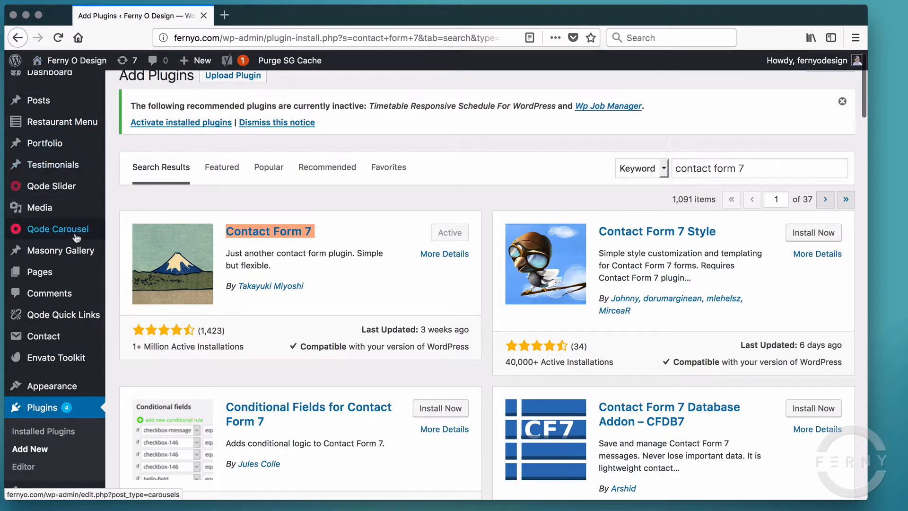
scroll(118, 227, "down", 2)
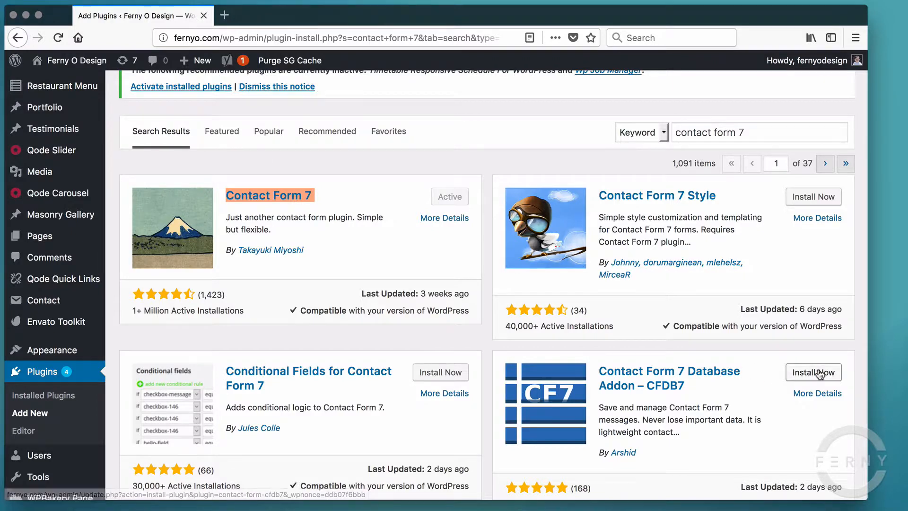
scroll(683, 378, "down", 3)
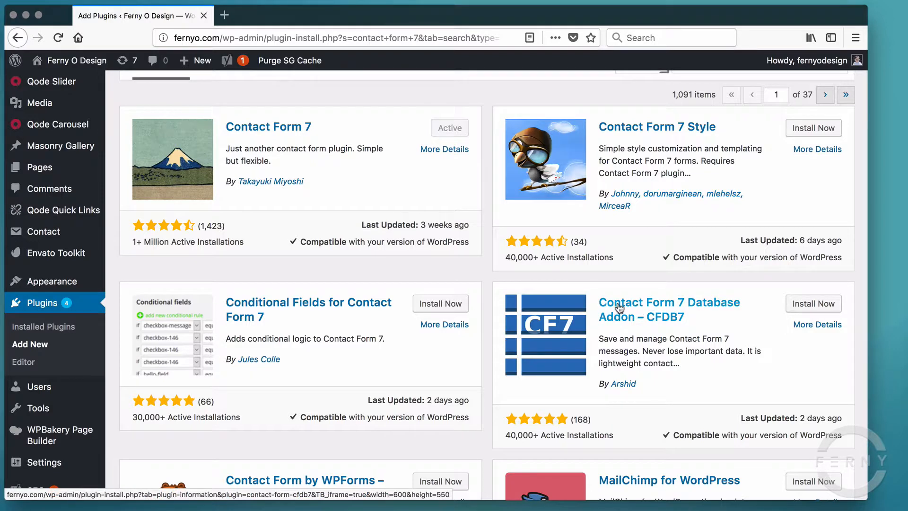
- Install and activate the Contact Form 7 Database Addon – CFDB7
left_click(828, 311)
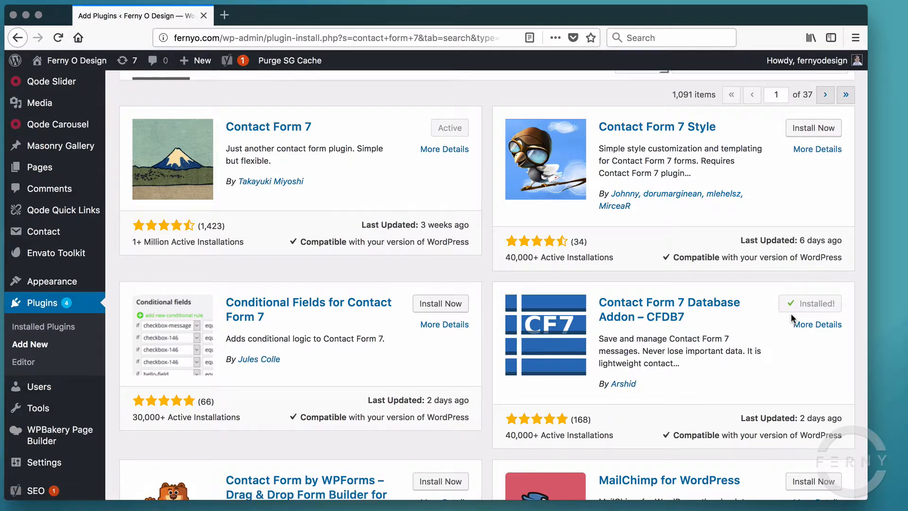
left_click(816, 307)
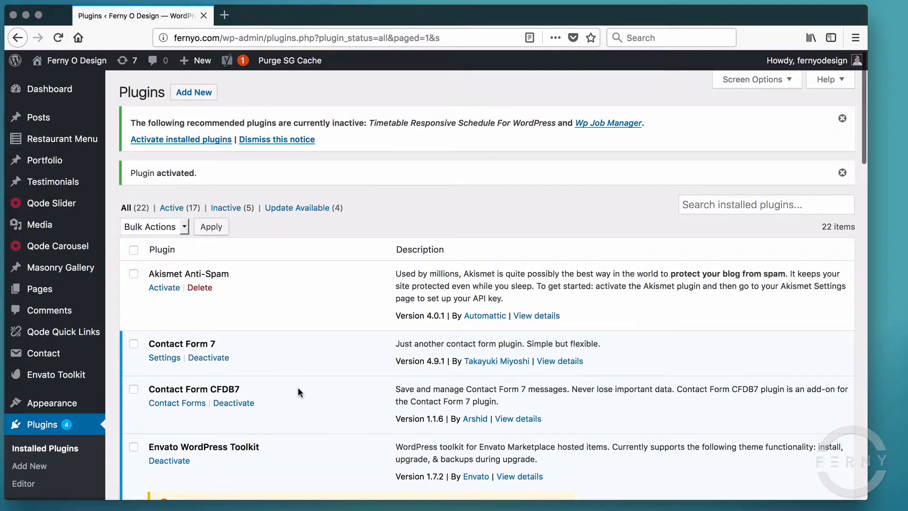
scroll(298, 391, "down", 3)
scroll(259, 292, "down", 3)
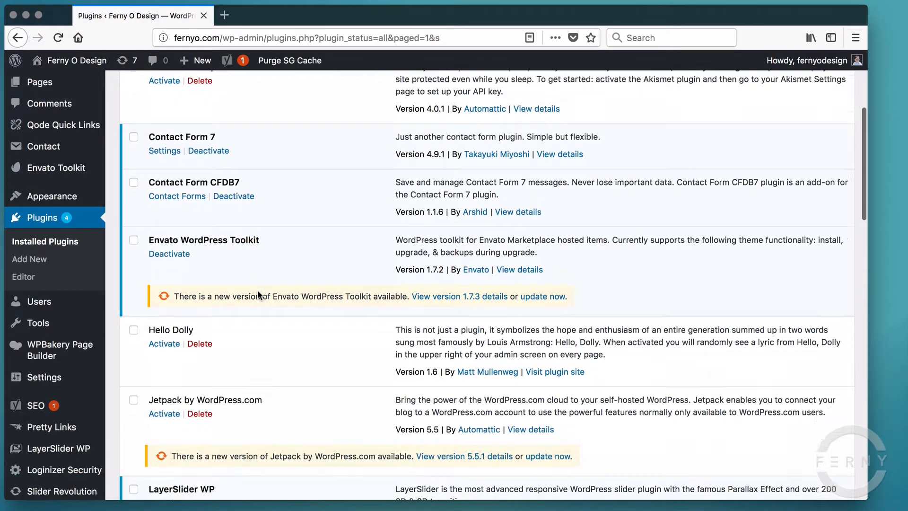
scroll(257, 291, "down", 1)
scroll(257, 290, "down", 3)
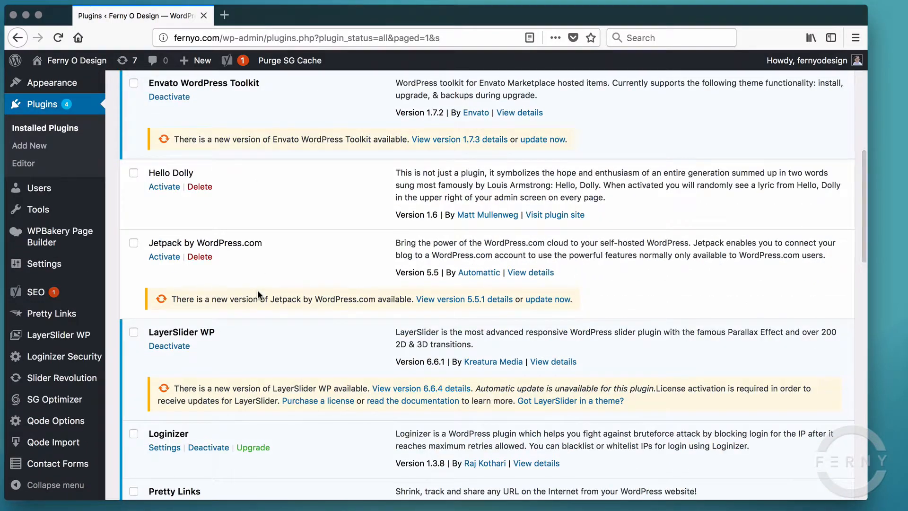
- Open the CFDB7 Contact Forms List, where Contact Form shows 0 stored entries
mouse_move(69, 466)
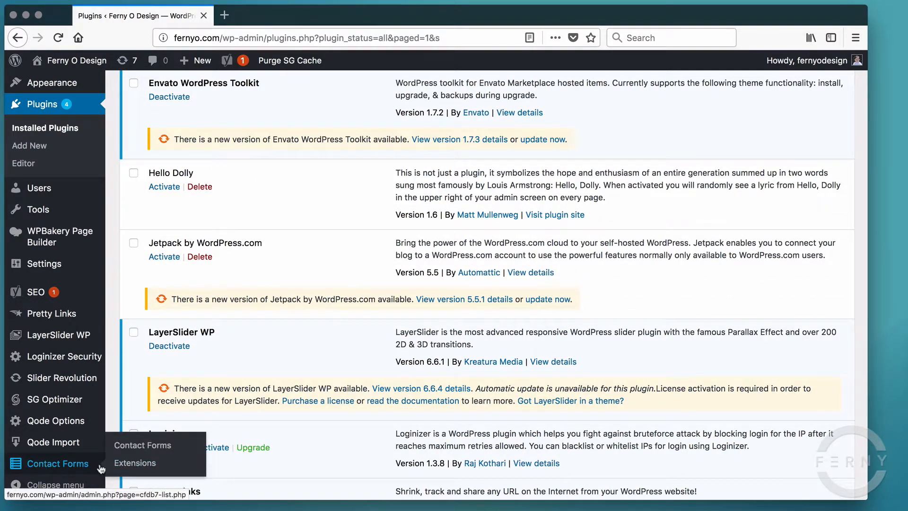
left_click(56, 466)
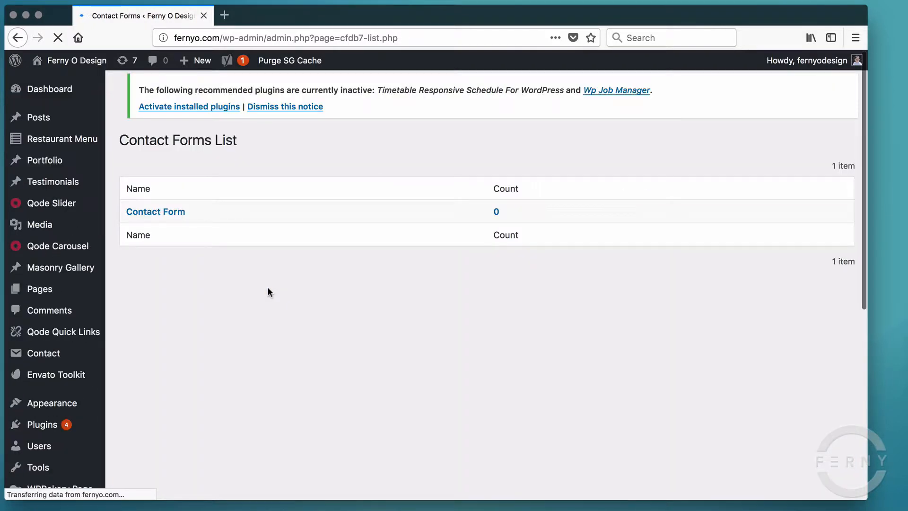
double_click(498, 216)
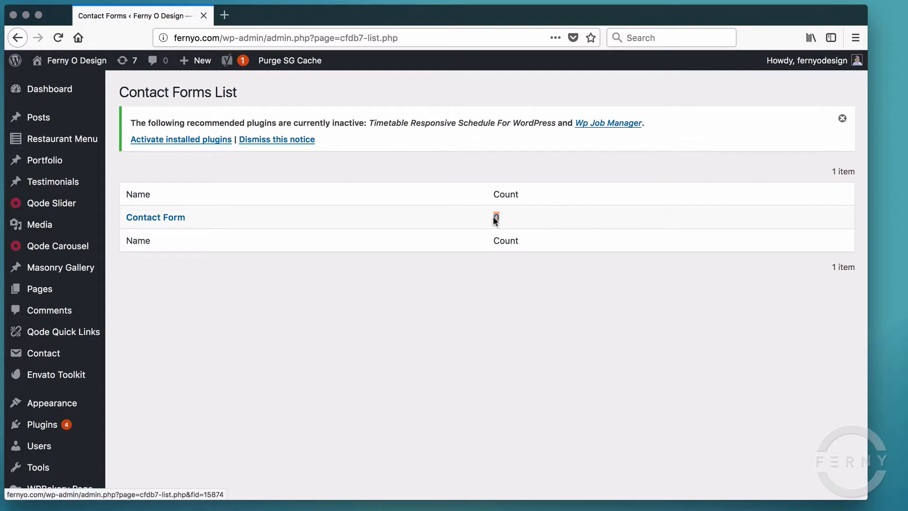
left_click(487, 174)
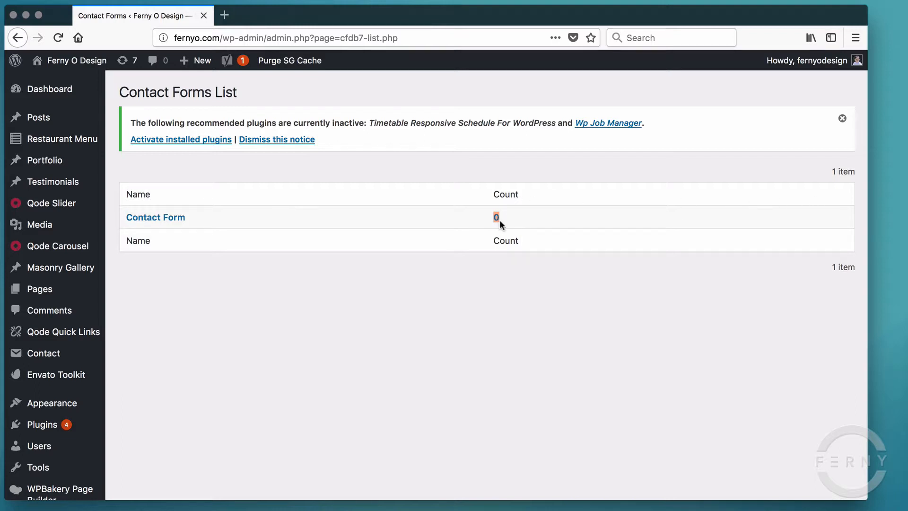
- Load fernyo.com/contact-us/ in a new browser tab
left_click(230, 14)
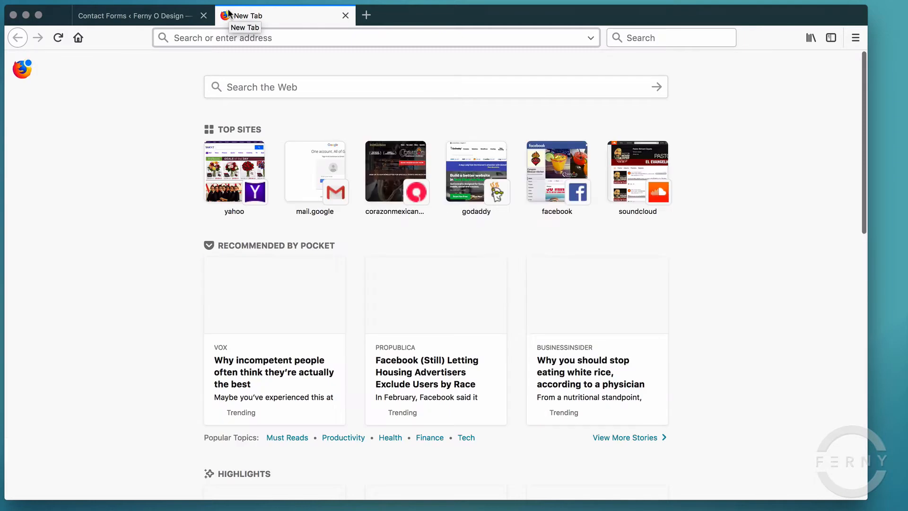
type("fernyo.com/")
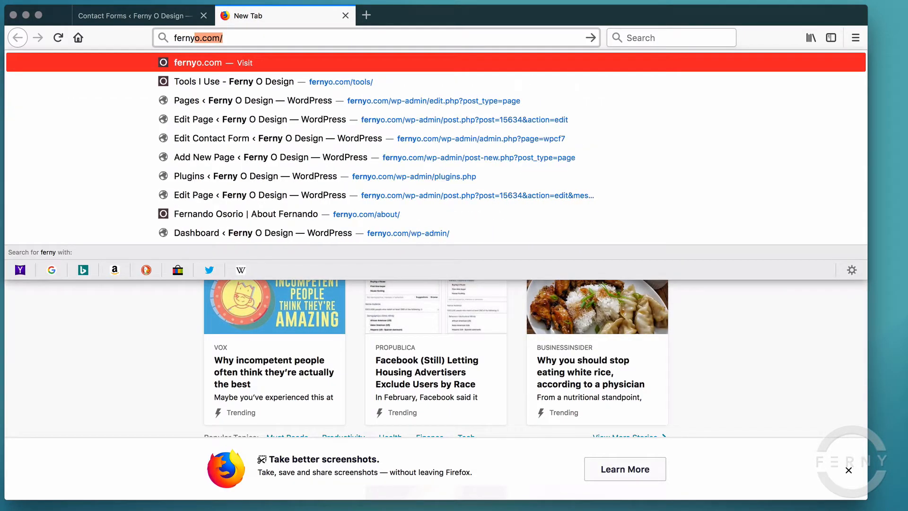
key("Right")
type("contac")
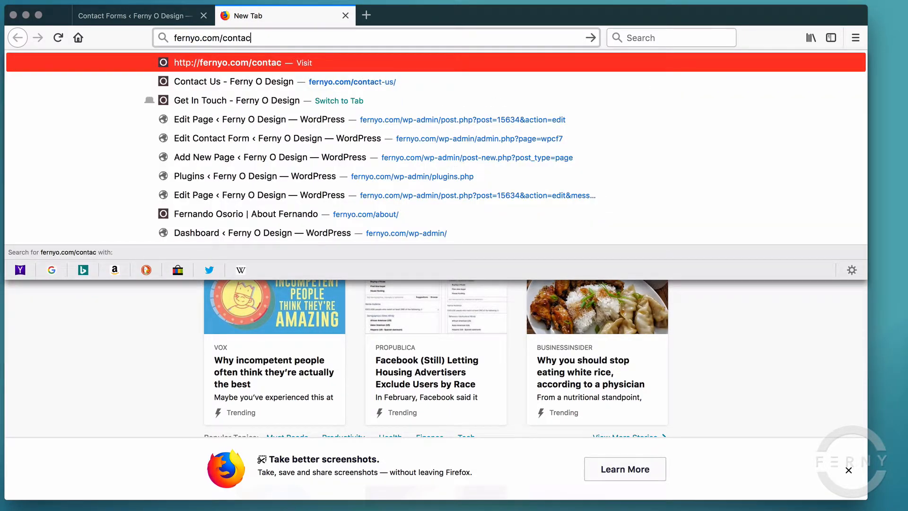
type("t-us")
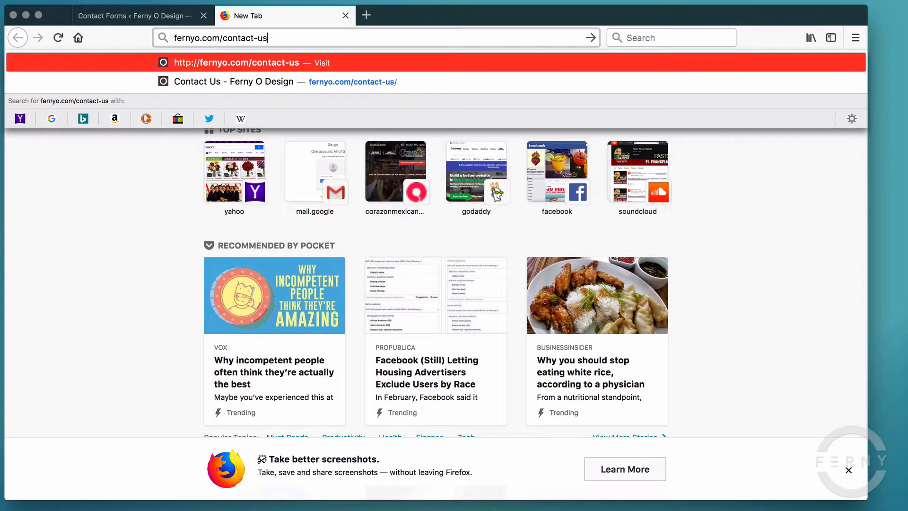
key("Return")
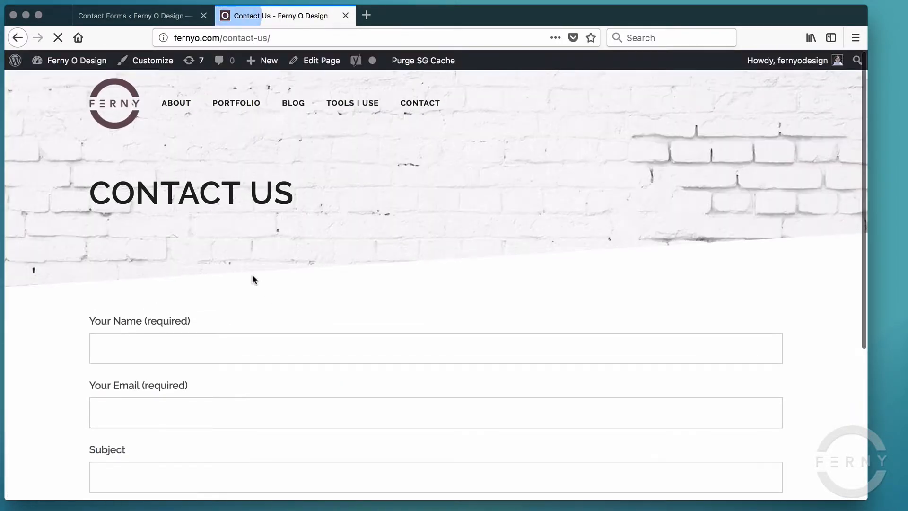
- Submit a test message with a name, an e-mail, subject 'testing form' and body 'test test', then return to admin
scroll(225, 298, "down", 5)
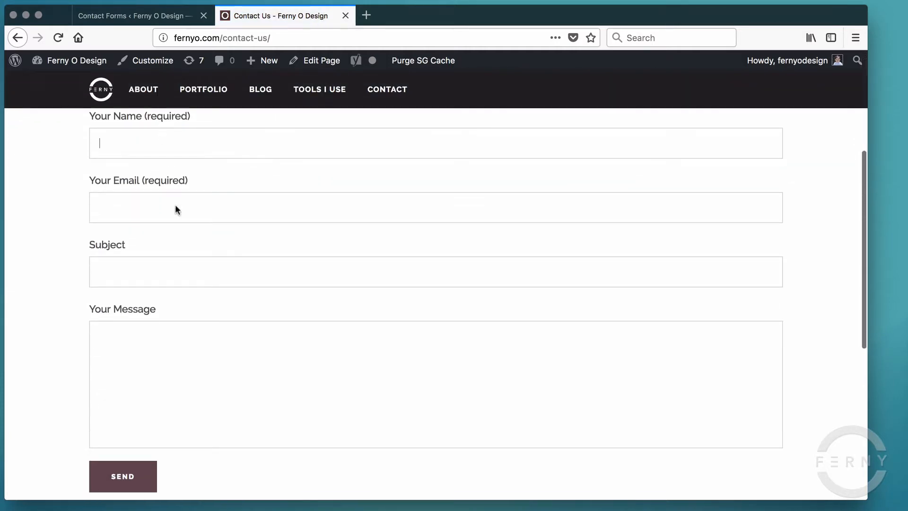
scroll(185, 231, "up", 2)
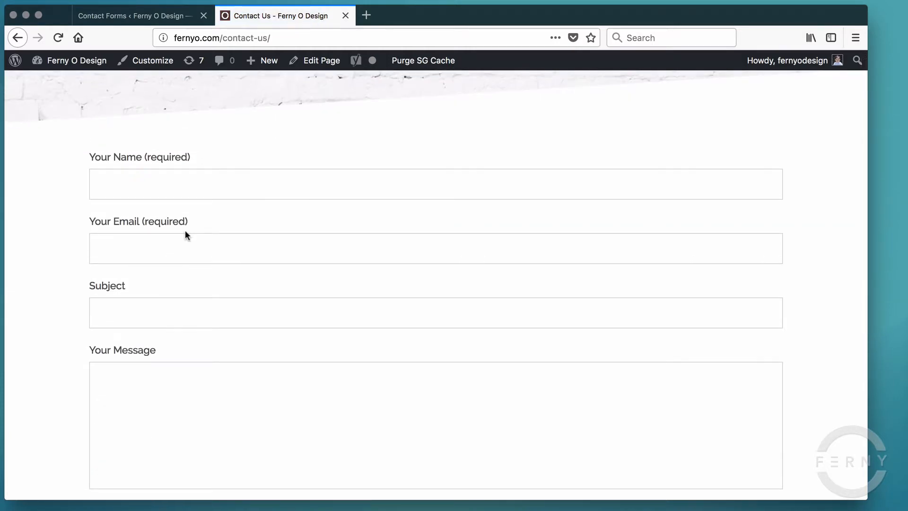
type("ferny")
type(" o")
key("Tab")
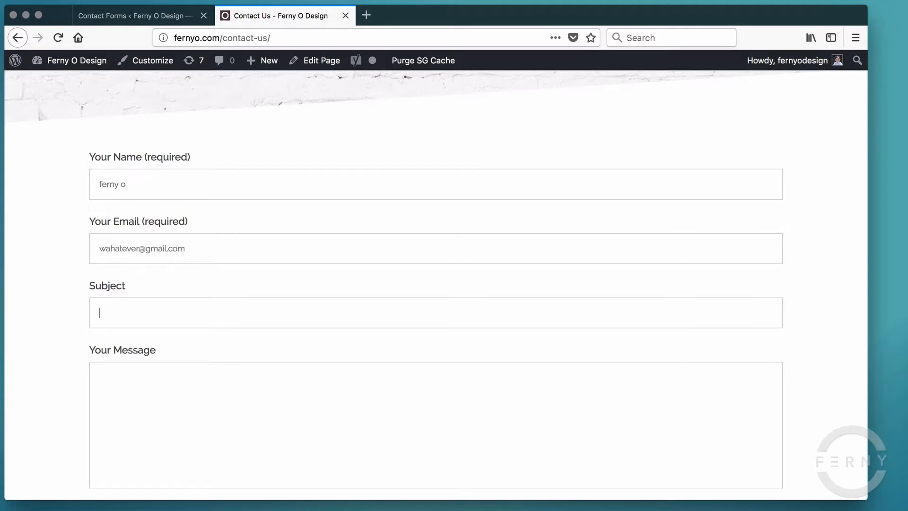
type("testing form")
key("Tab")
type("test test")
scroll(226, 262, "down", 3)
left_click(137, 447)
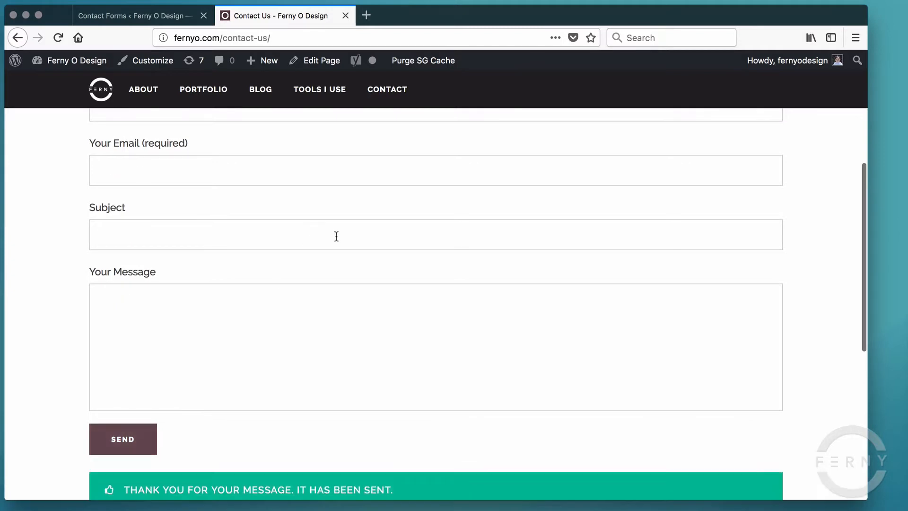
scroll(304, 362, "down", 5)
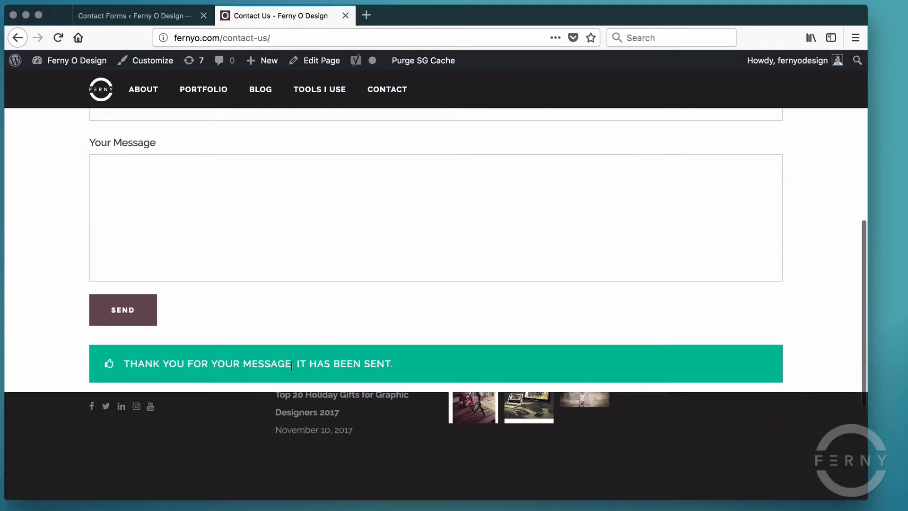
left_click(142, 15)
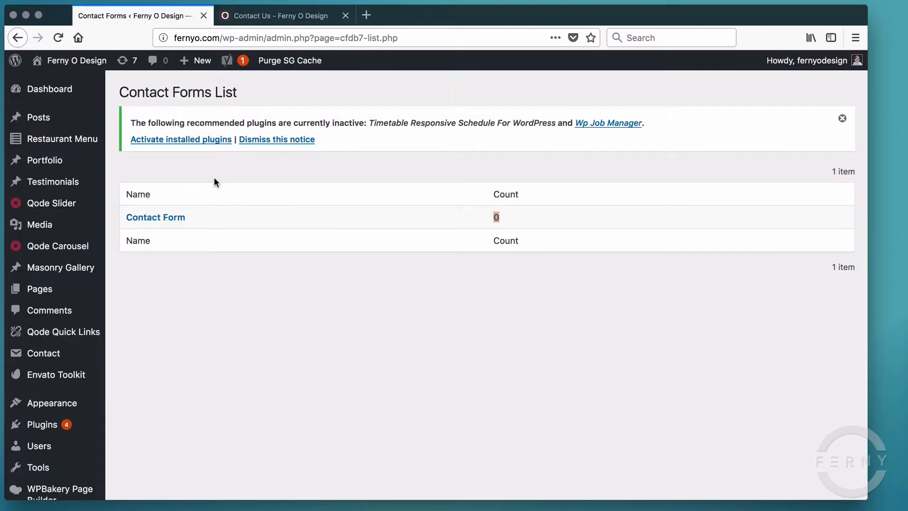
- Open Contact Form's stored entries with the 'testing form' submission and export them to CSV
scroll(47, 331, "down", 7)
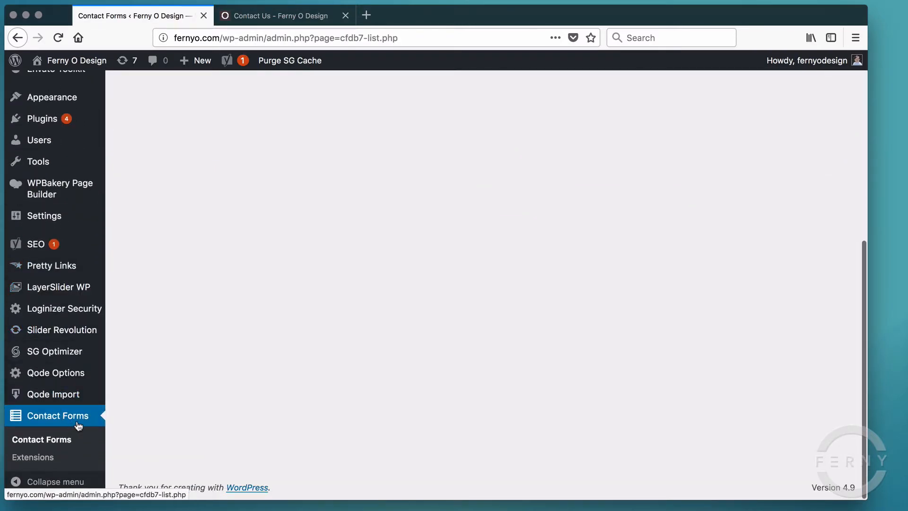
left_click(61, 419)
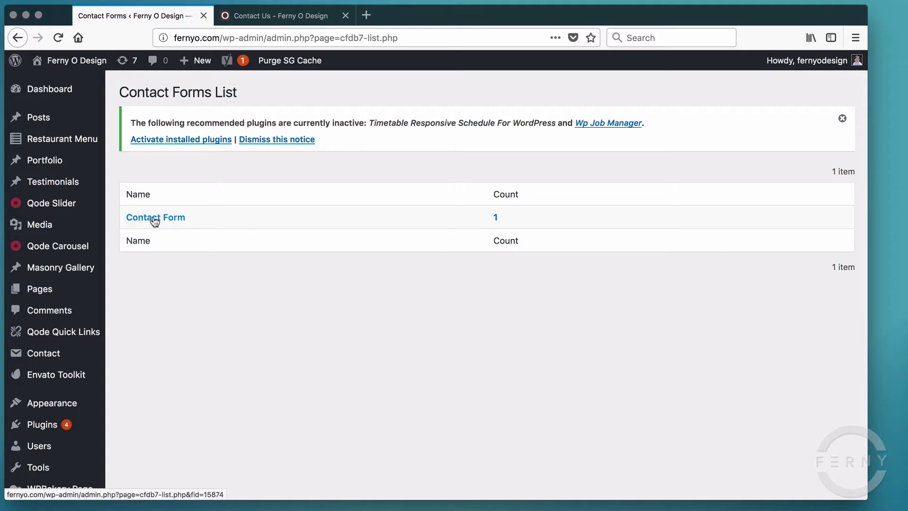
left_click_drag(193, 219, 122, 225)
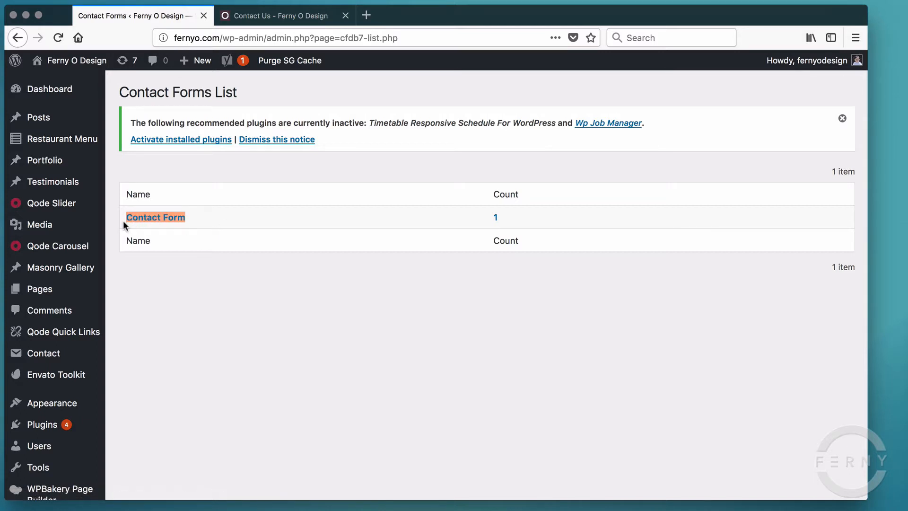
left_click(178, 220)
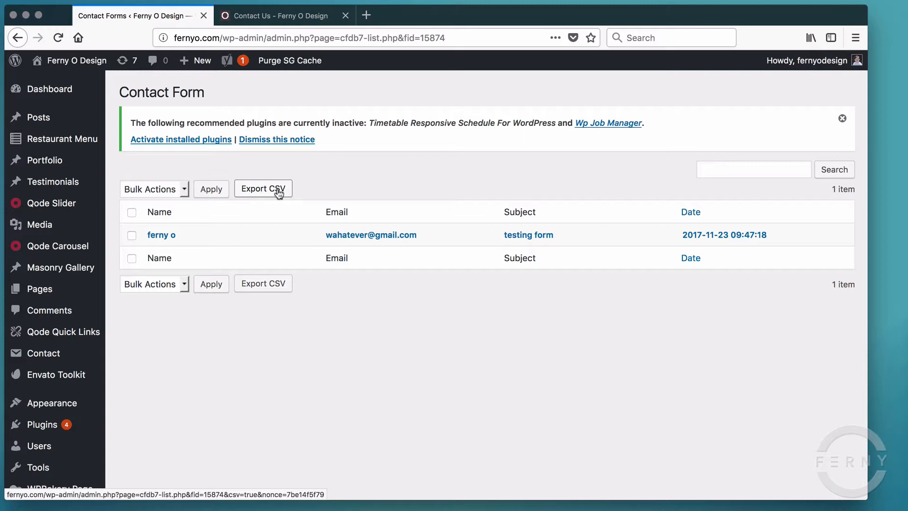
left_click(255, 191)
- Show the Installed Plugins list to confirm Contact Form 7 and Contact Form CFDB7 are active
left_click(44, 426)
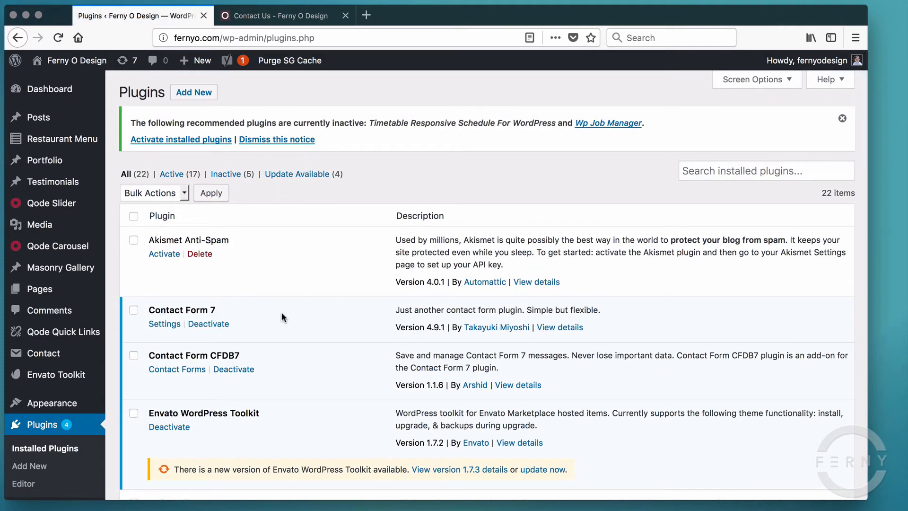
scroll(281, 311, "down", 2)
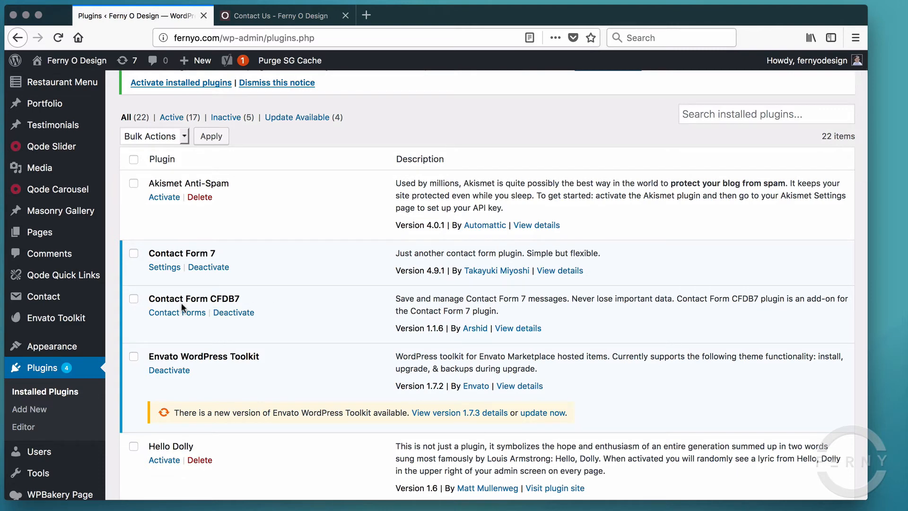
scroll(164, 296, "up", 3)
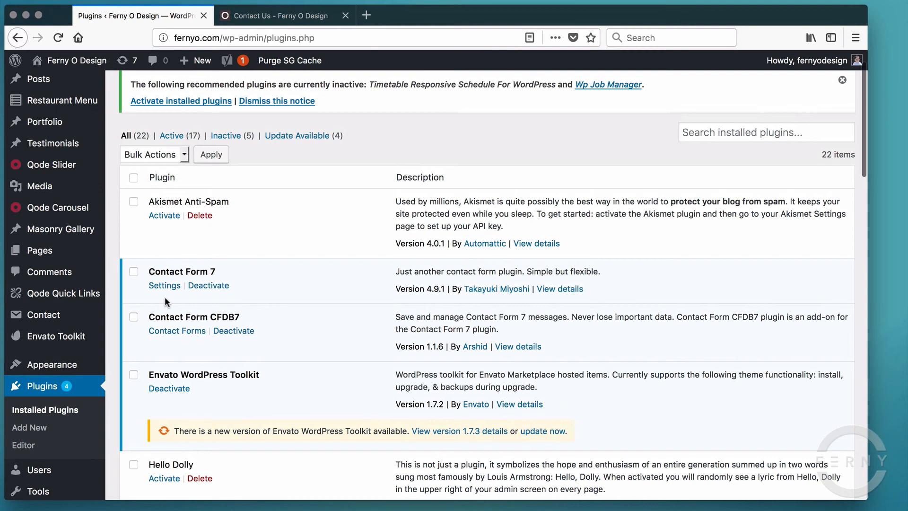